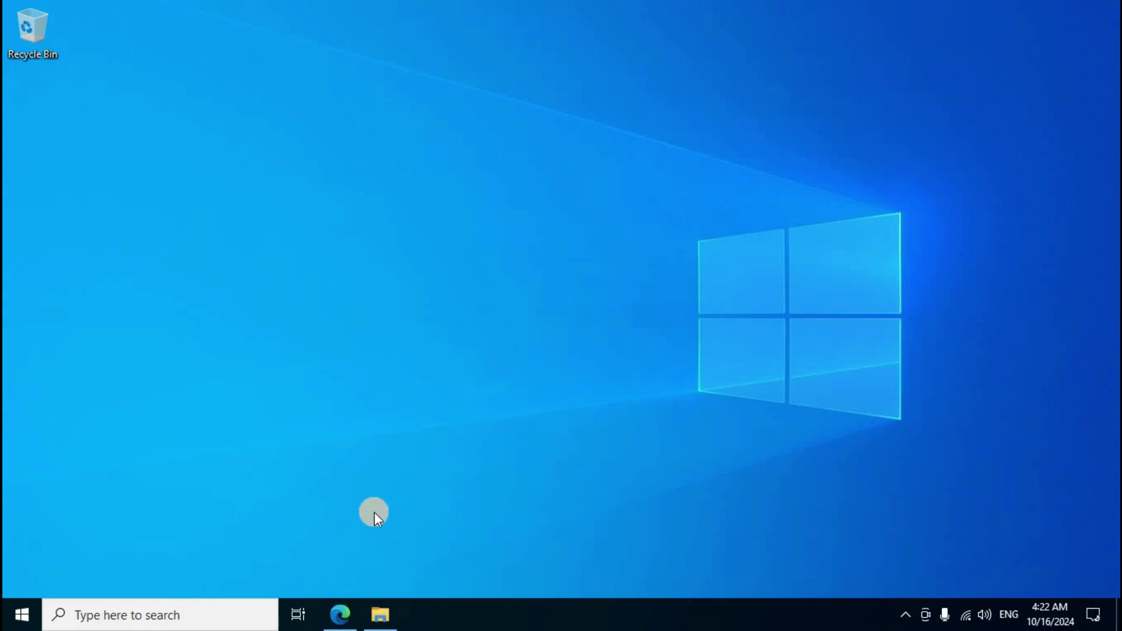
Open Edge, search Google for "office customization tool", and open the Microsoft 365 Apps admin center result for it.
{"action": "left_click", "coordinate": [341, 614]}
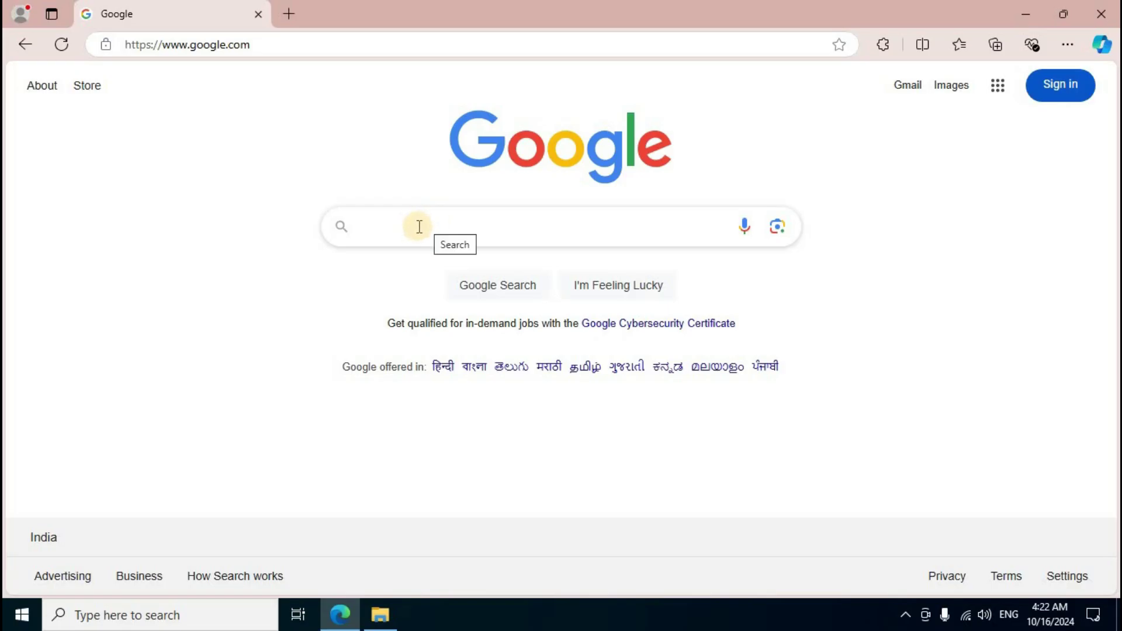
{"action": "left_click", "coordinate": [419, 226]}
{"action": "type", "text": "office customization tool"}
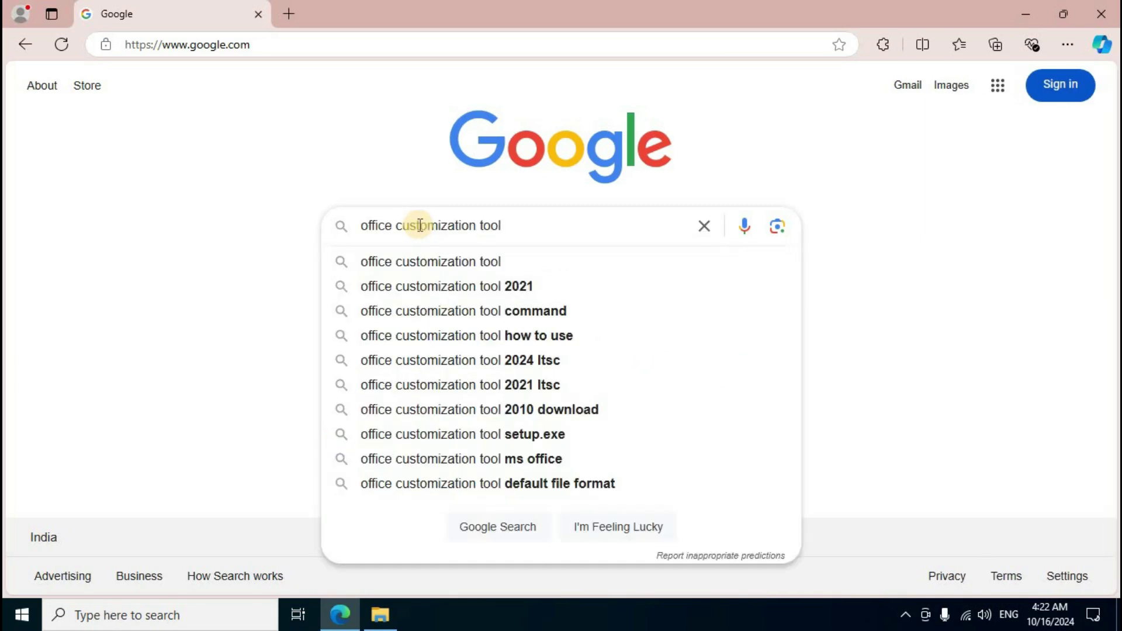
{"action": "key", "text": "Return"}
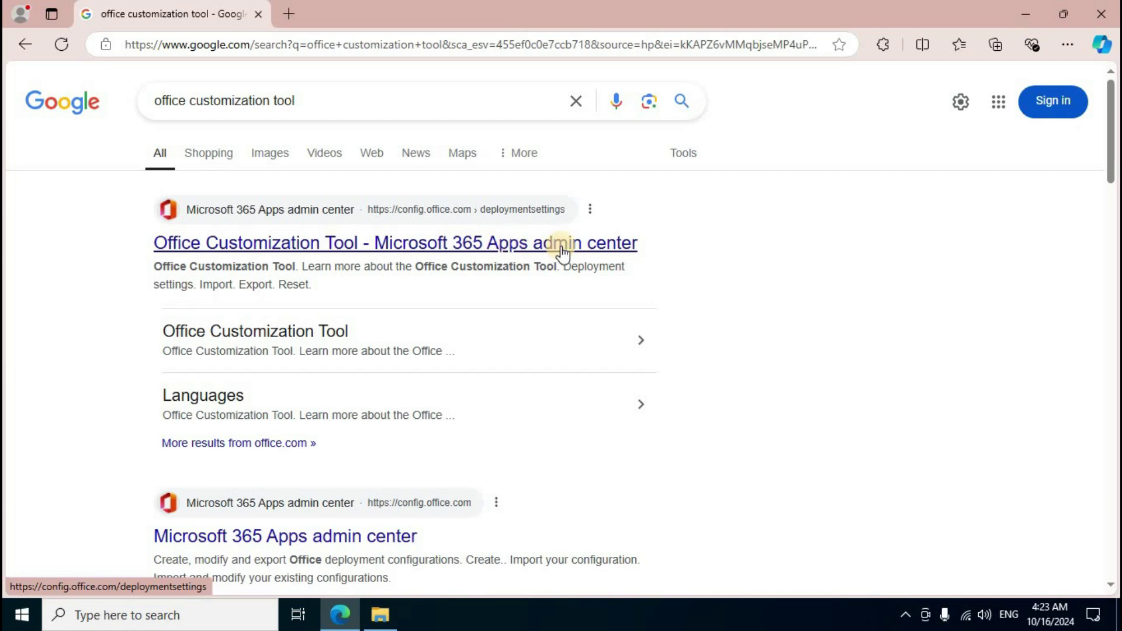
{"action": "left_click", "coordinate": [443, 250]}
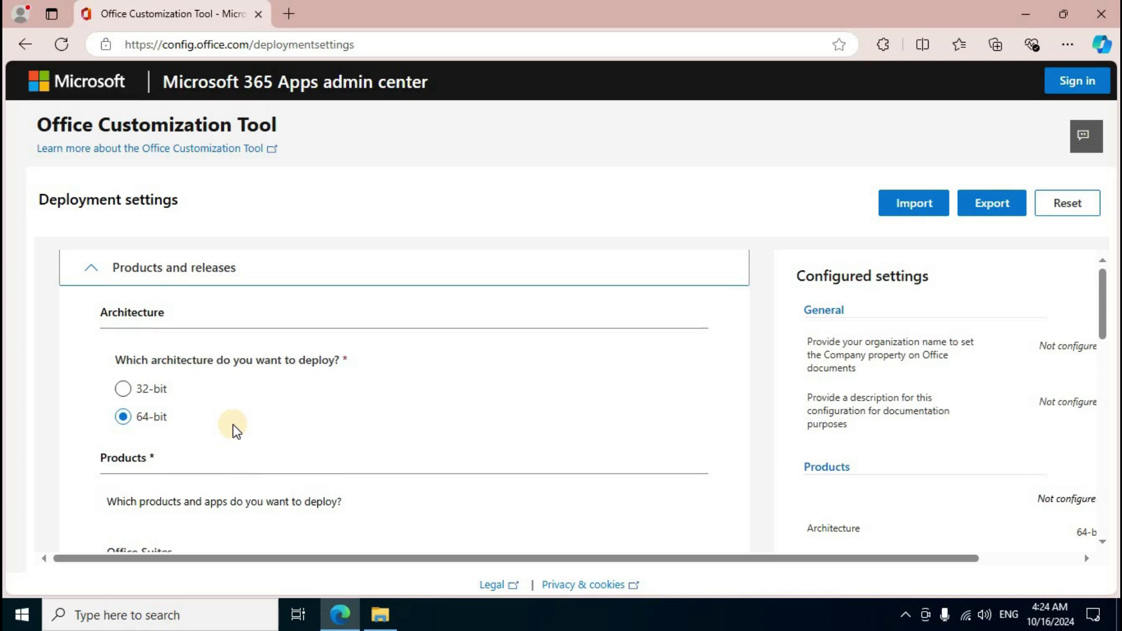
Choose Office LTSC Professional Plus 2024 - Volume License as the Office suite and leave the Visio product unselected.
{"action": "scroll", "coordinate": [233, 427], "scroll_direction": "down", "scroll_amount": 3}
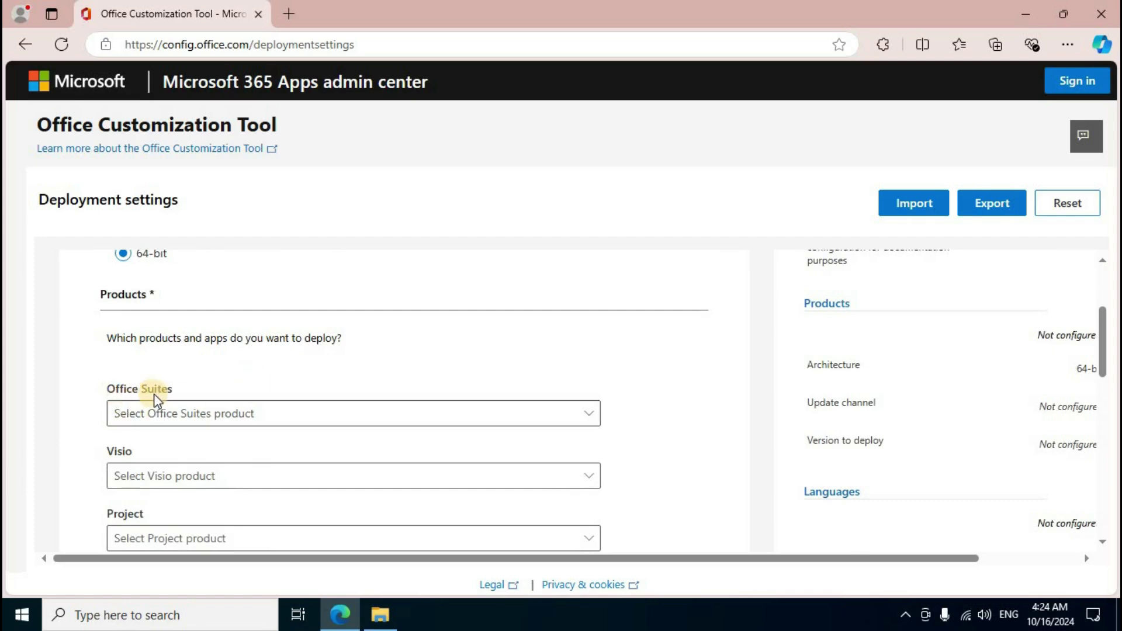
{"action": "left_click", "coordinate": [588, 416]}
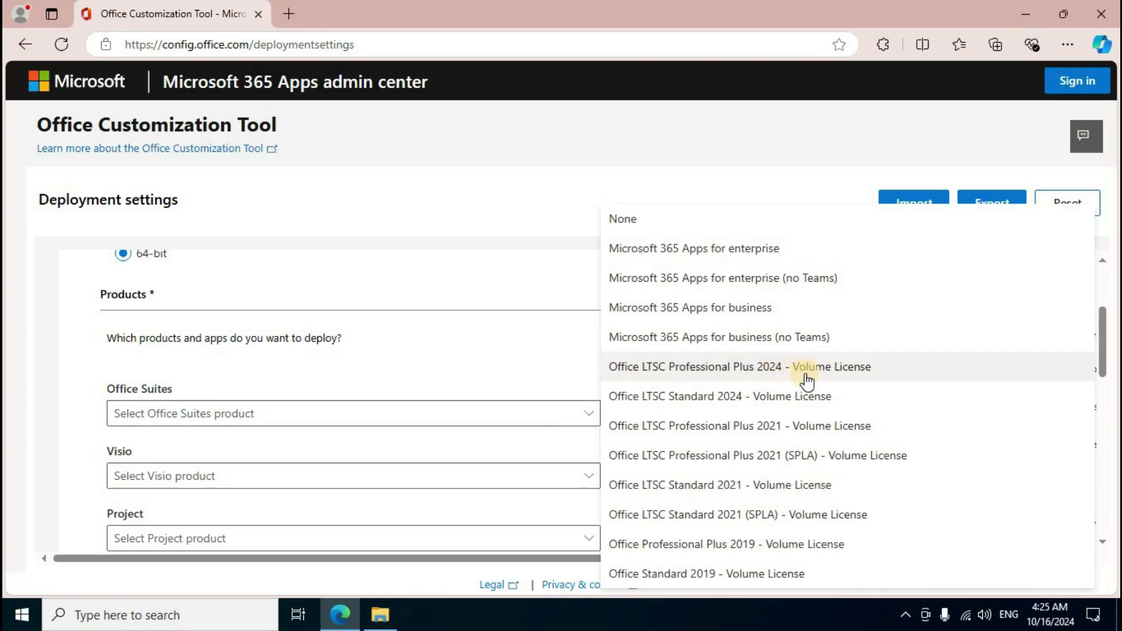
{"action": "left_click", "coordinate": [854, 368]}
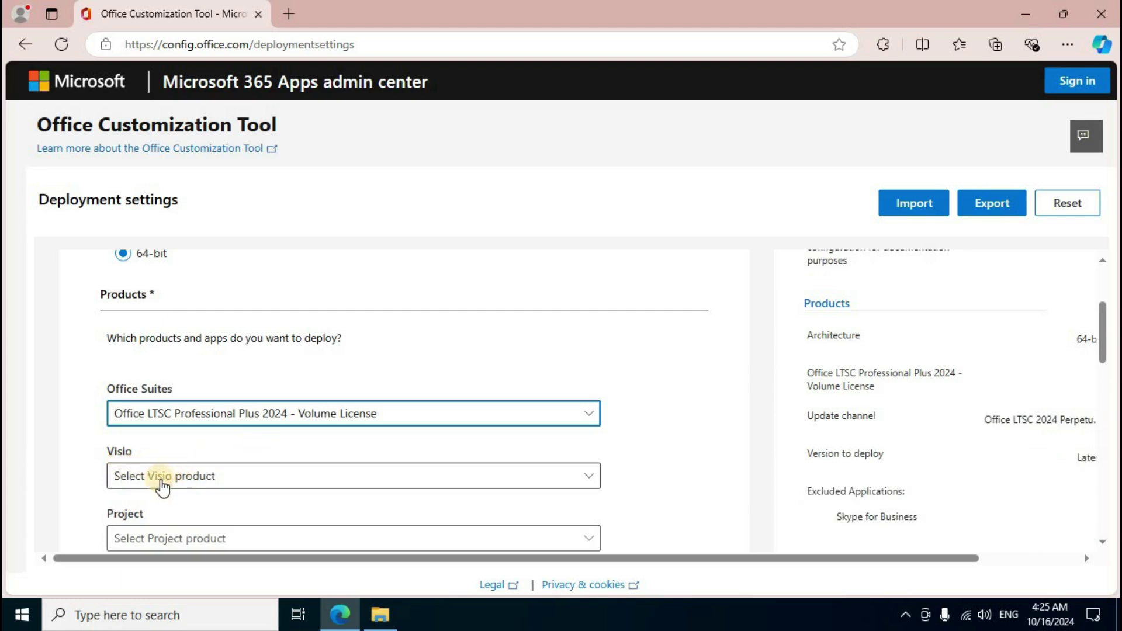
{"action": "left_click", "coordinate": [589, 479]}
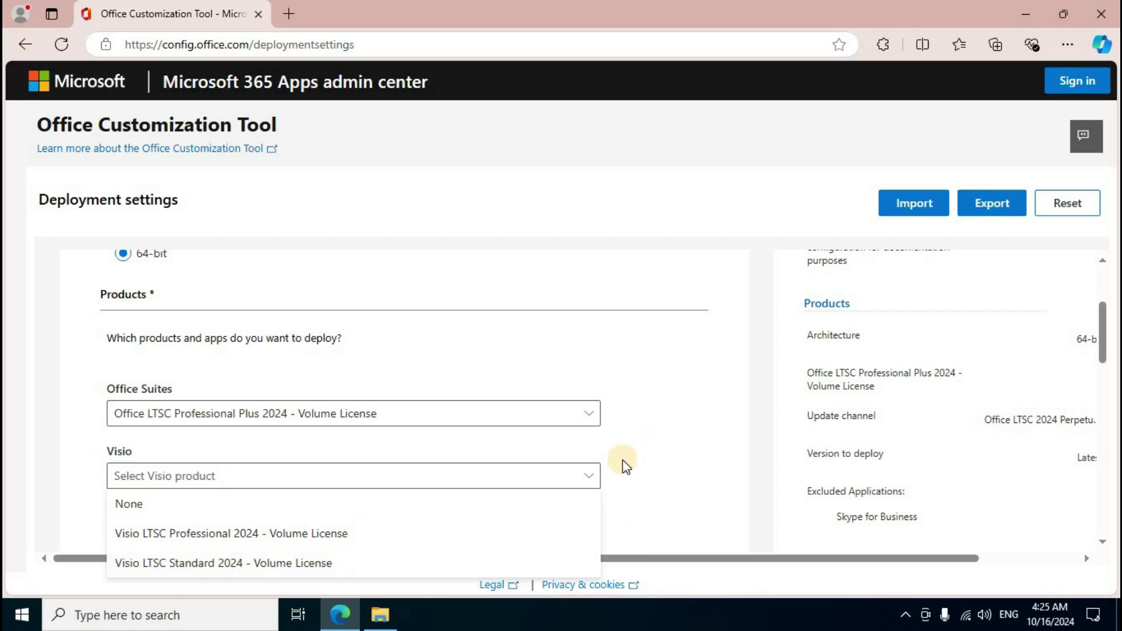
{"action": "left_click", "coordinate": [244, 492]}
{"action": "scroll", "coordinate": [639, 447], "scroll_direction": "down", "scroll_amount": 1}
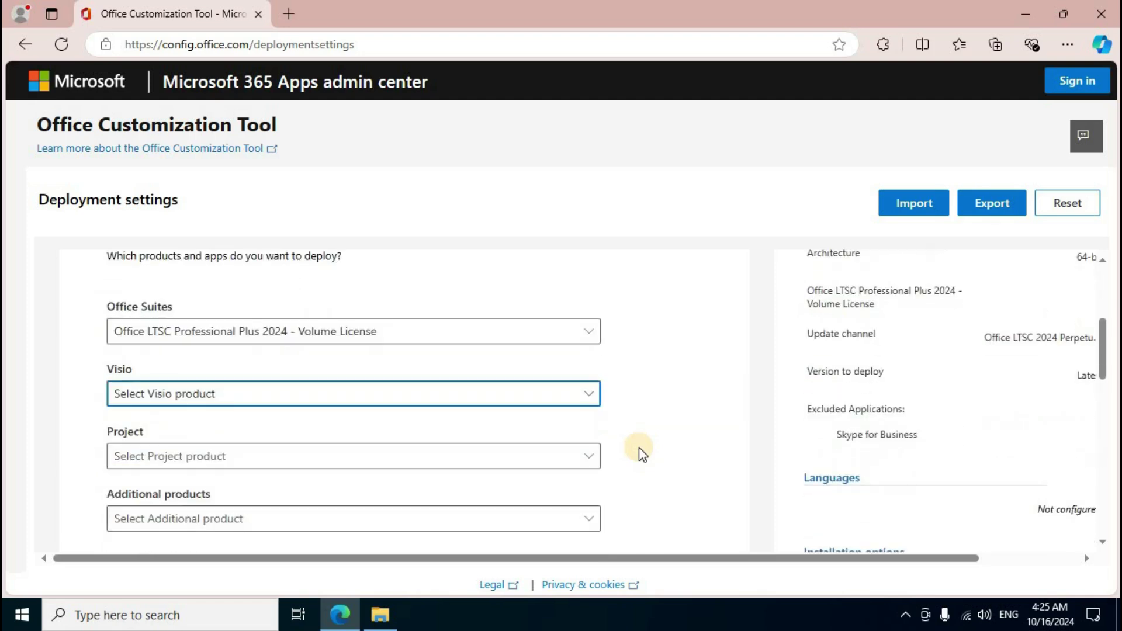
Turn Access off and back on among the apps to deploy, and continue to the language settings.
{"action": "scroll", "coordinate": [639, 447], "scroll_direction": "down", "scroll_amount": 6}
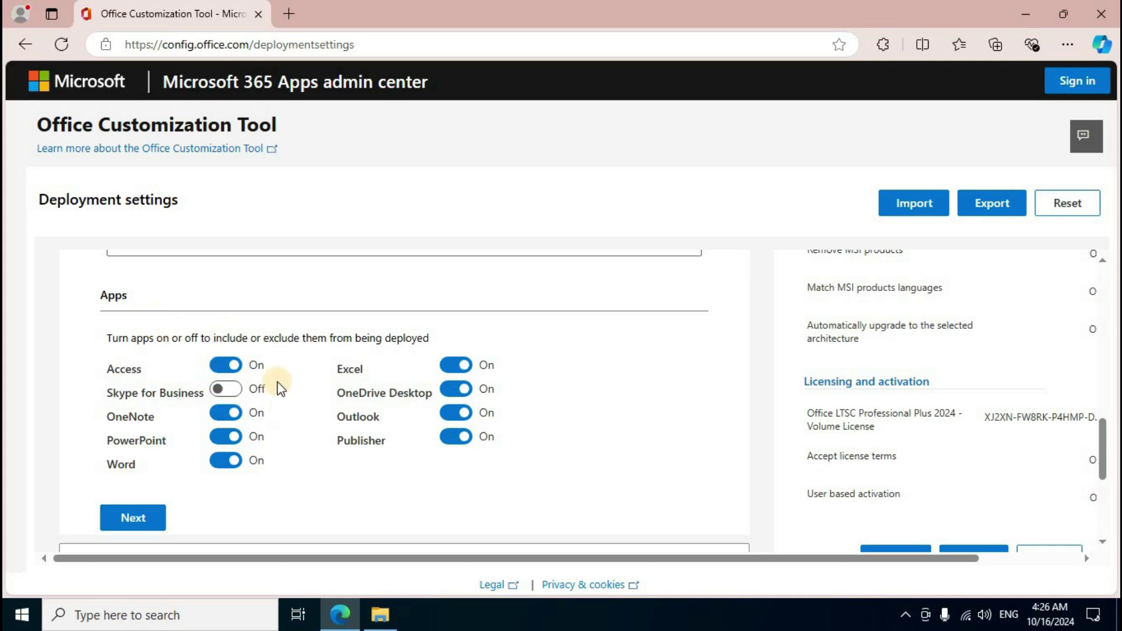
{"action": "left_click", "coordinate": [214, 367]}
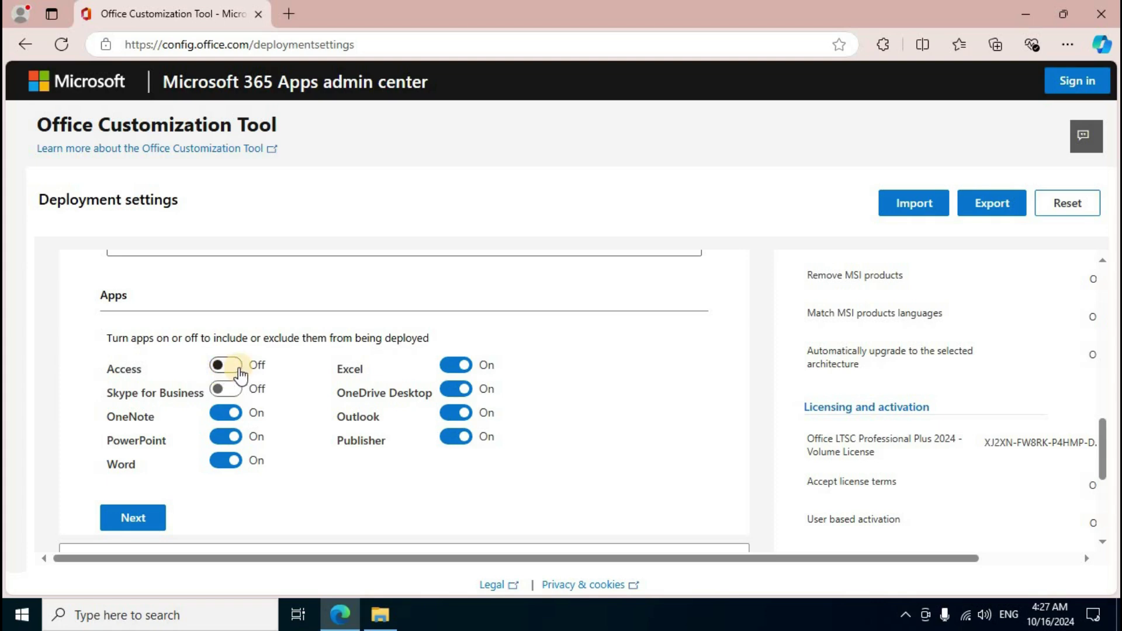
{"action": "left_click", "coordinate": [239, 367]}
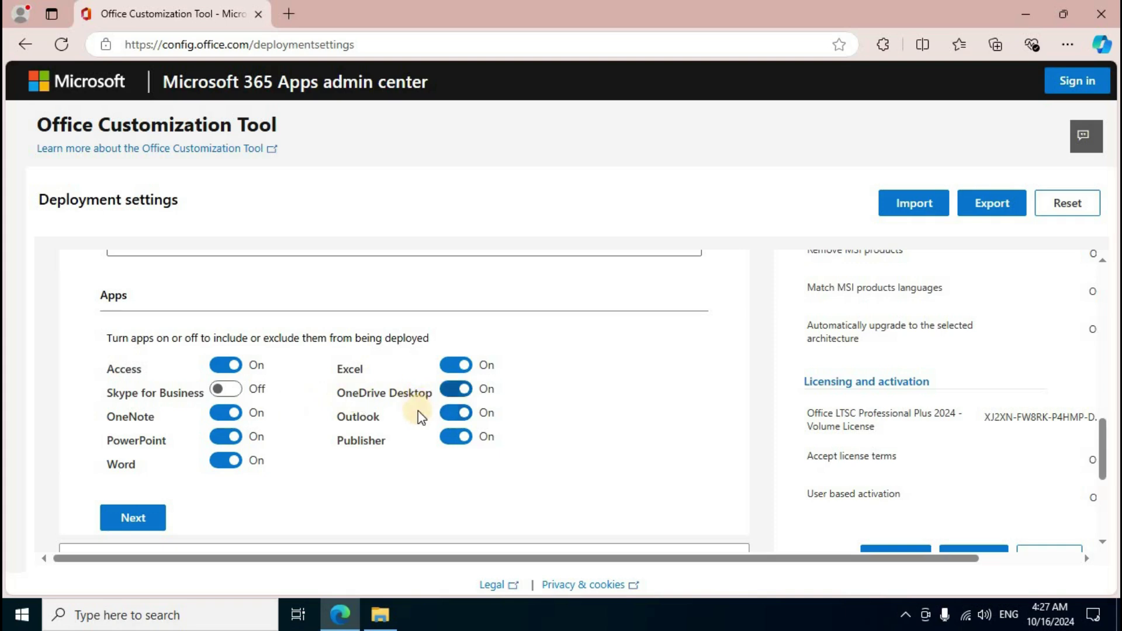
{"action": "left_click", "coordinate": [141, 526]}
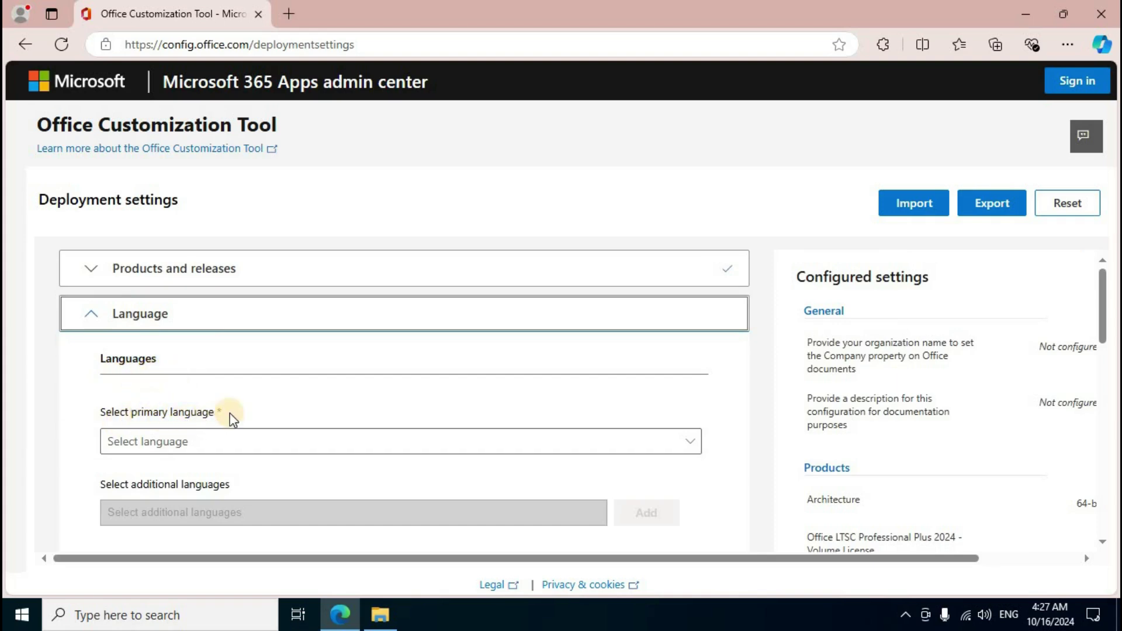
Set the primary language to English (United States) and continue to the installation options.
{"action": "left_click", "coordinate": [689, 445]}
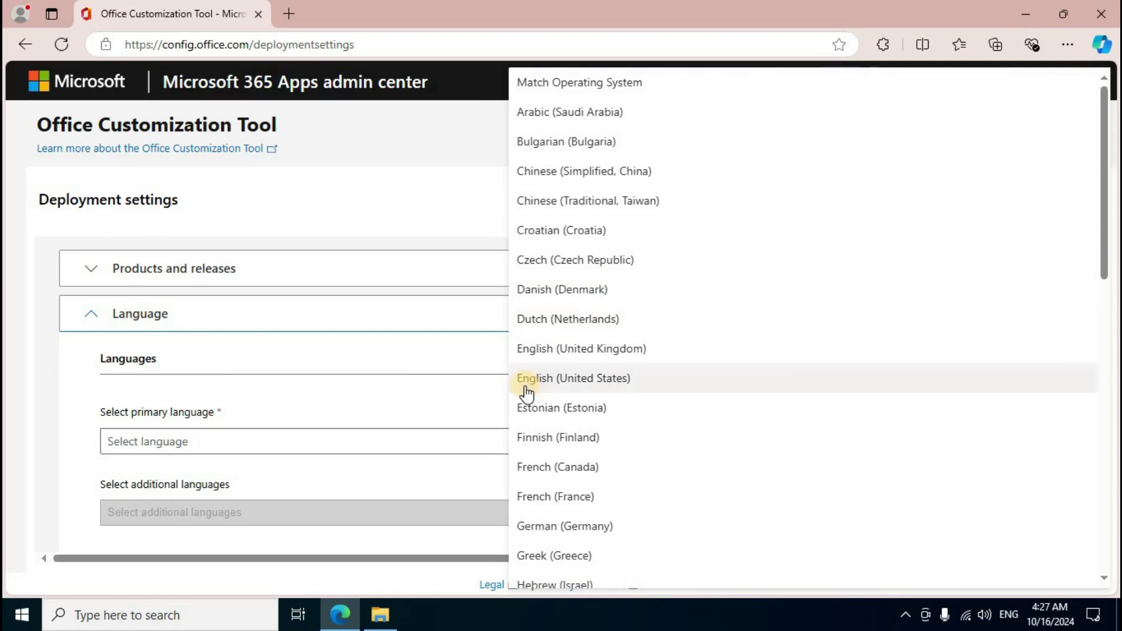
{"action": "left_click", "coordinate": [619, 386]}
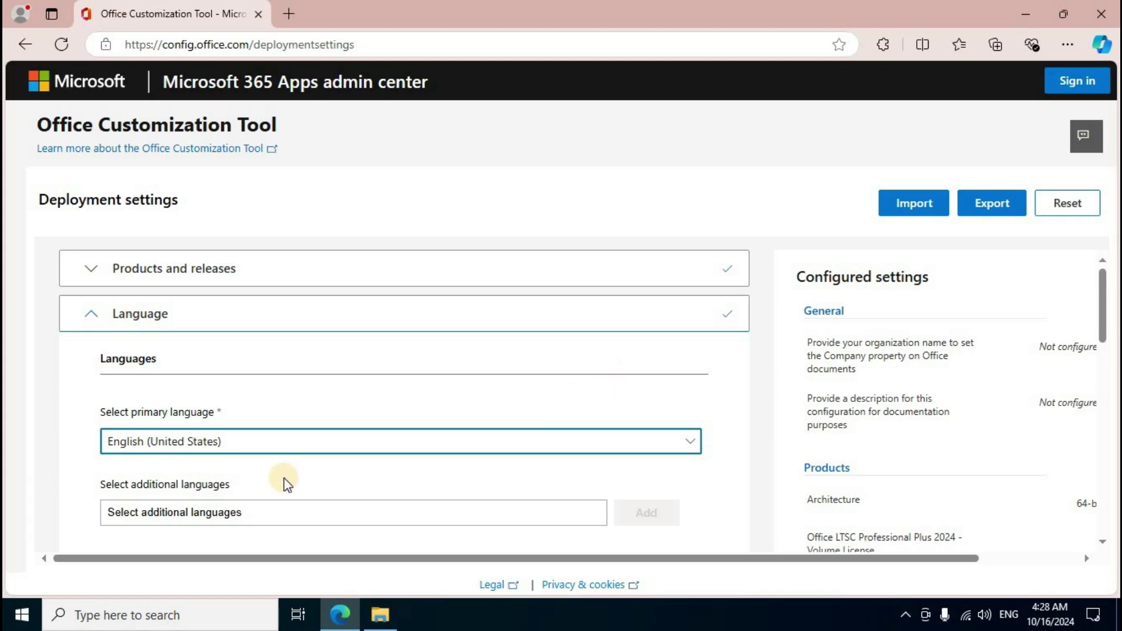
{"action": "scroll", "coordinate": [284, 481], "scroll_direction": "down", "scroll_amount": 5}
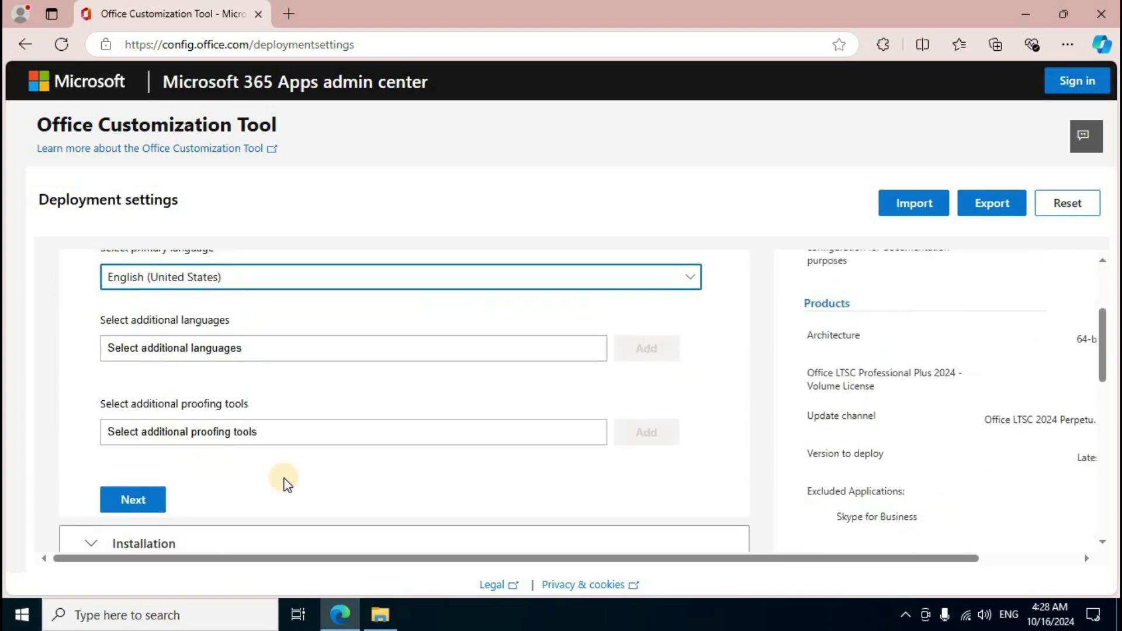
{"action": "left_click", "coordinate": [152, 340]}
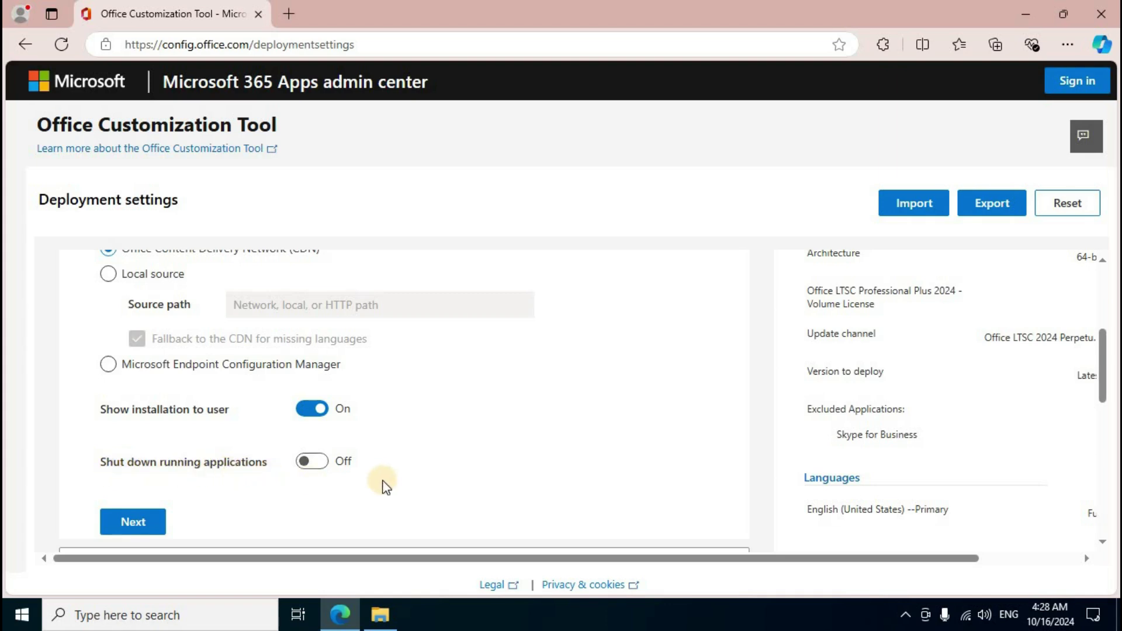
Review the installation options, keep their defaults, and continue to the update and upgrade settings.
{"action": "scroll", "coordinate": [418, 469], "scroll_direction": "up", "scroll_amount": 3}
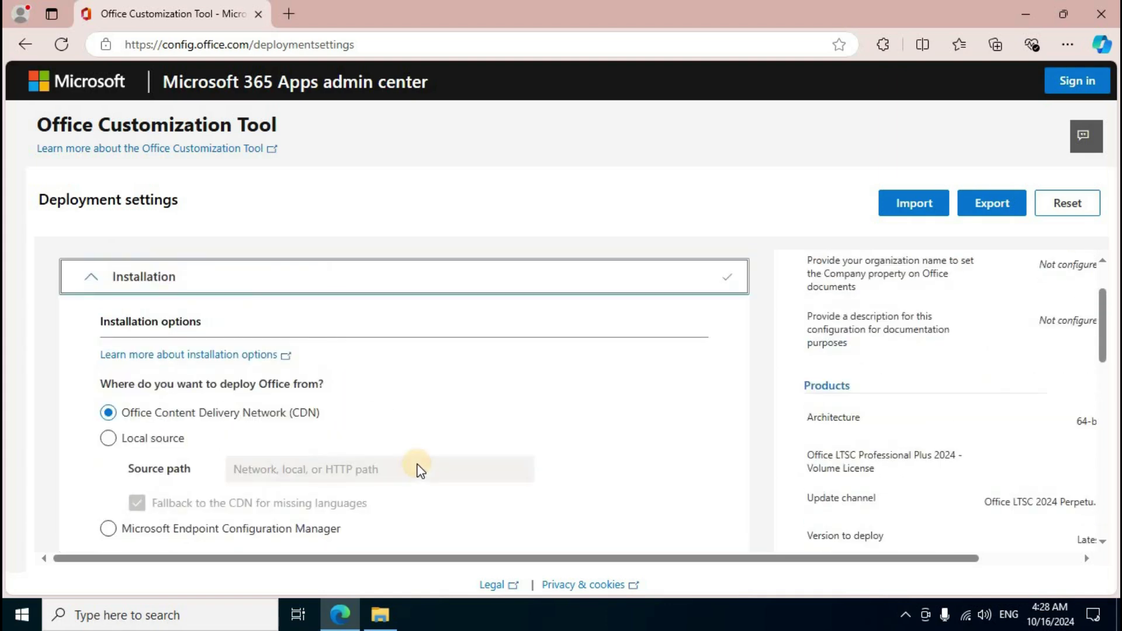
{"action": "scroll", "coordinate": [418, 469], "scroll_direction": "down", "scroll_amount": 5}
{"action": "scroll", "coordinate": [136, 442], "scroll_direction": "up", "scroll_amount": 1}
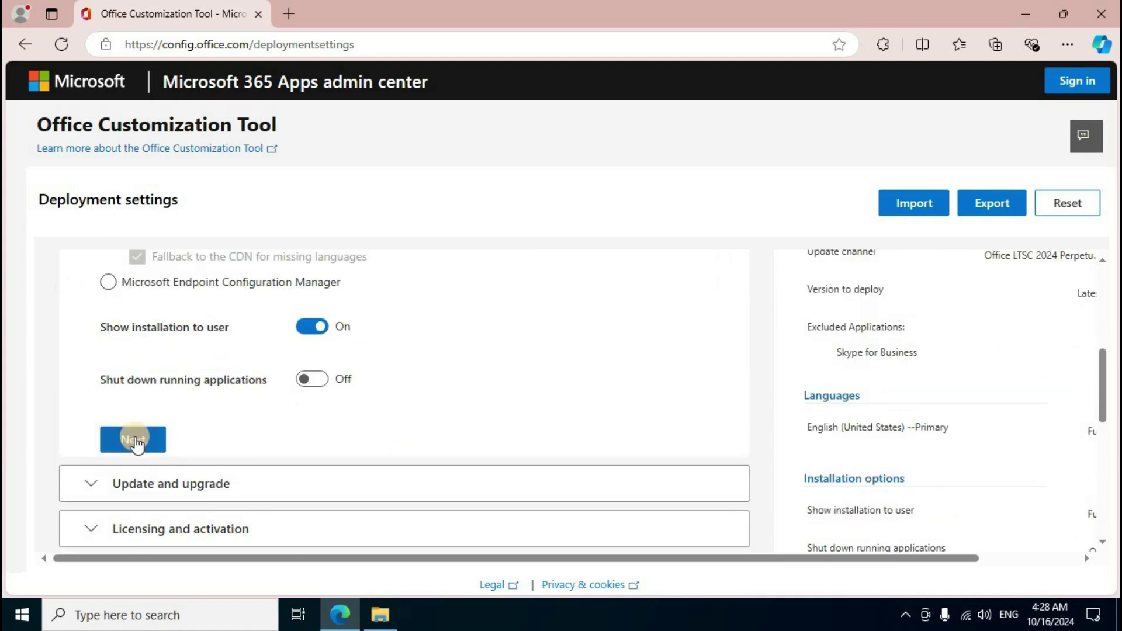
{"action": "left_click", "coordinate": [133, 440]}
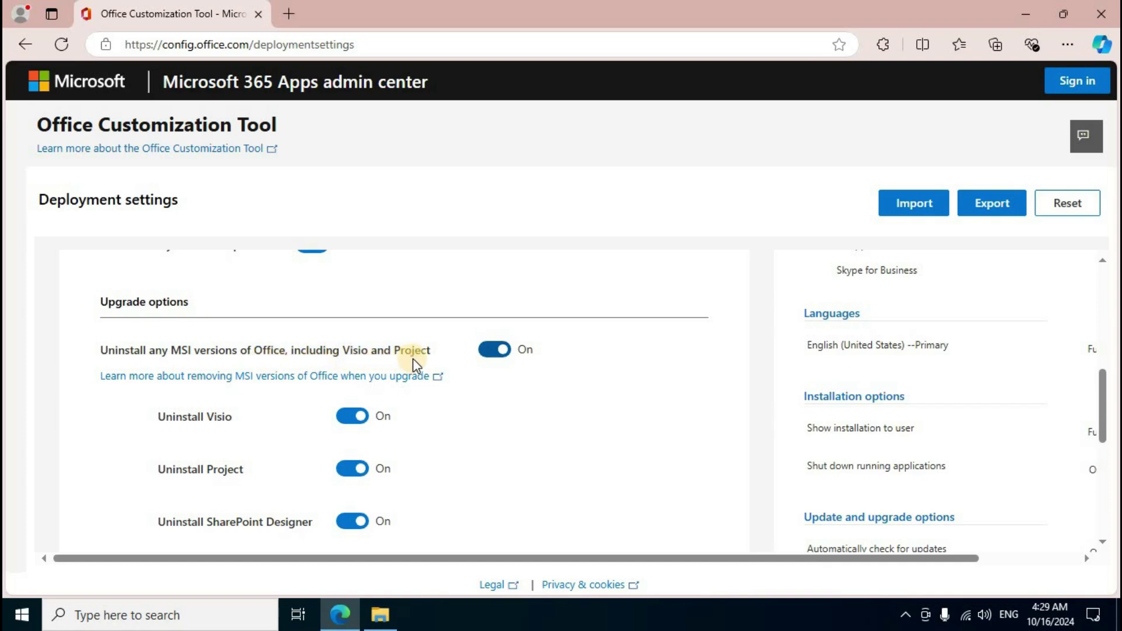
Turn off uninstalling MSI versions of Office, including Visio and Project, and continue to licensing and activation.
{"action": "left_click", "coordinate": [482, 357]}
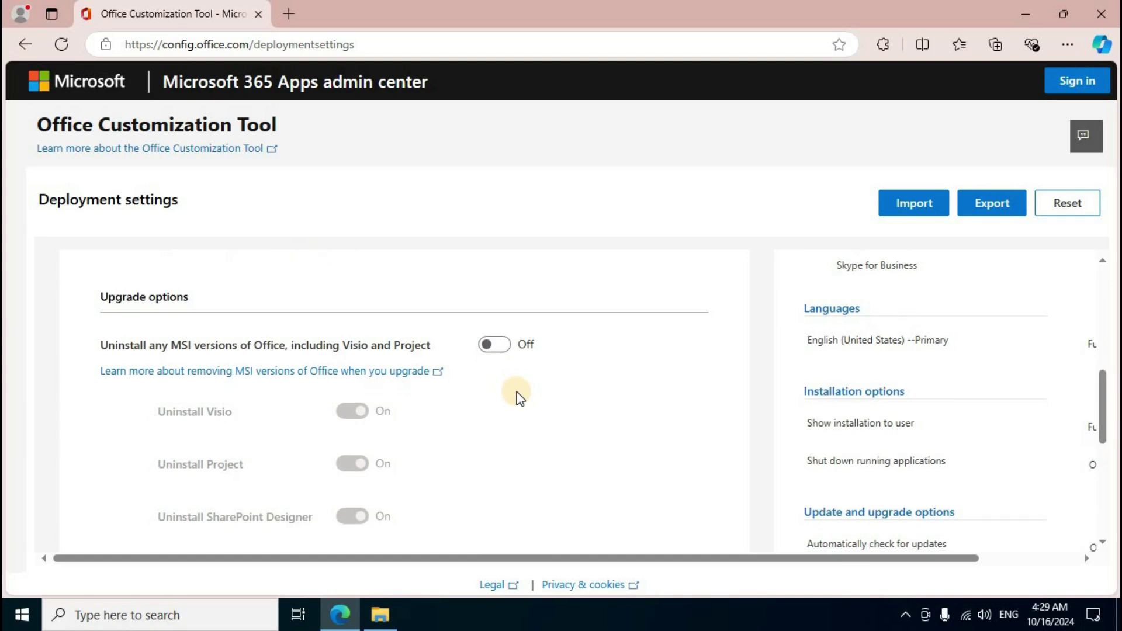
{"action": "scroll", "coordinate": [518, 397], "scroll_direction": "down", "scroll_amount": 4}
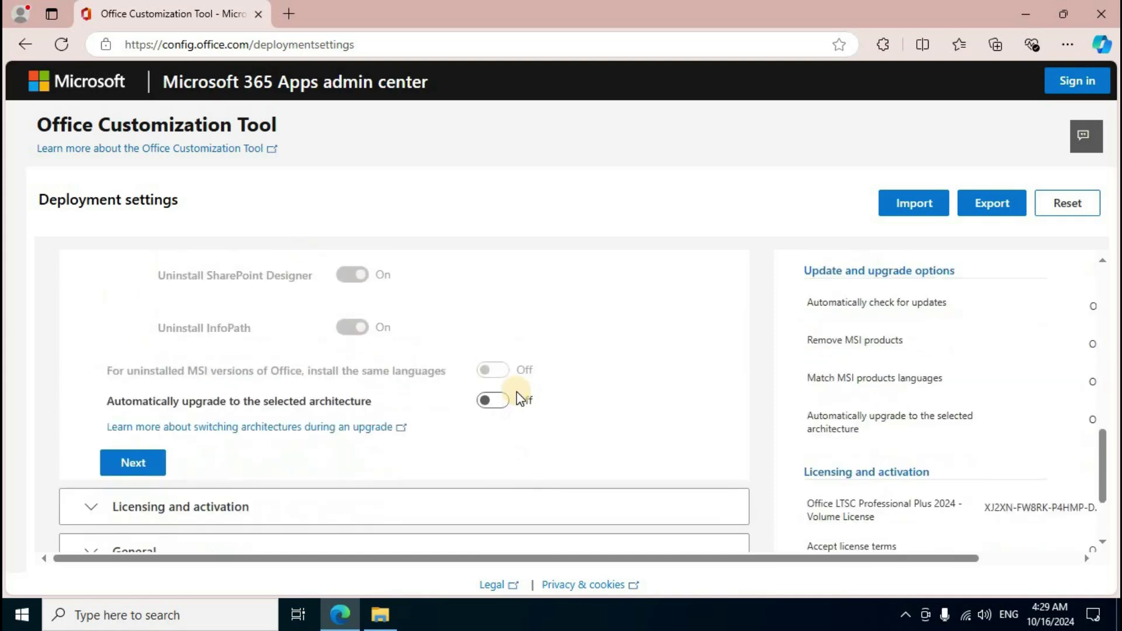
{"action": "left_click", "coordinate": [125, 466]}
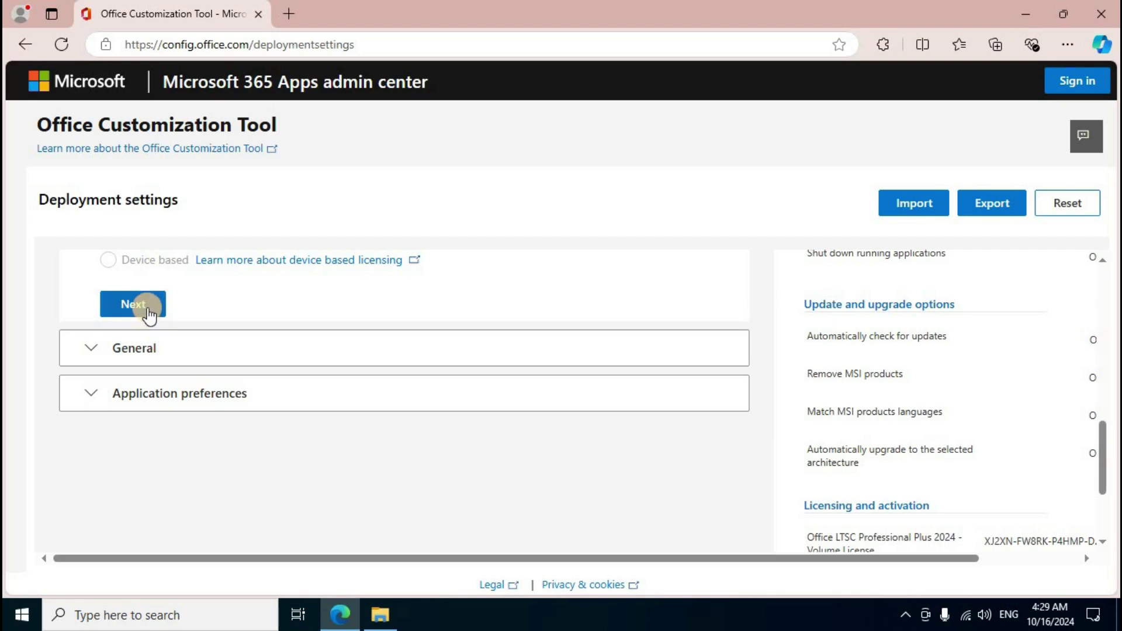
Keep the defaults for licensing, general information and application preferences, and finish the deployment settings.
{"action": "left_click", "coordinate": [149, 314]}
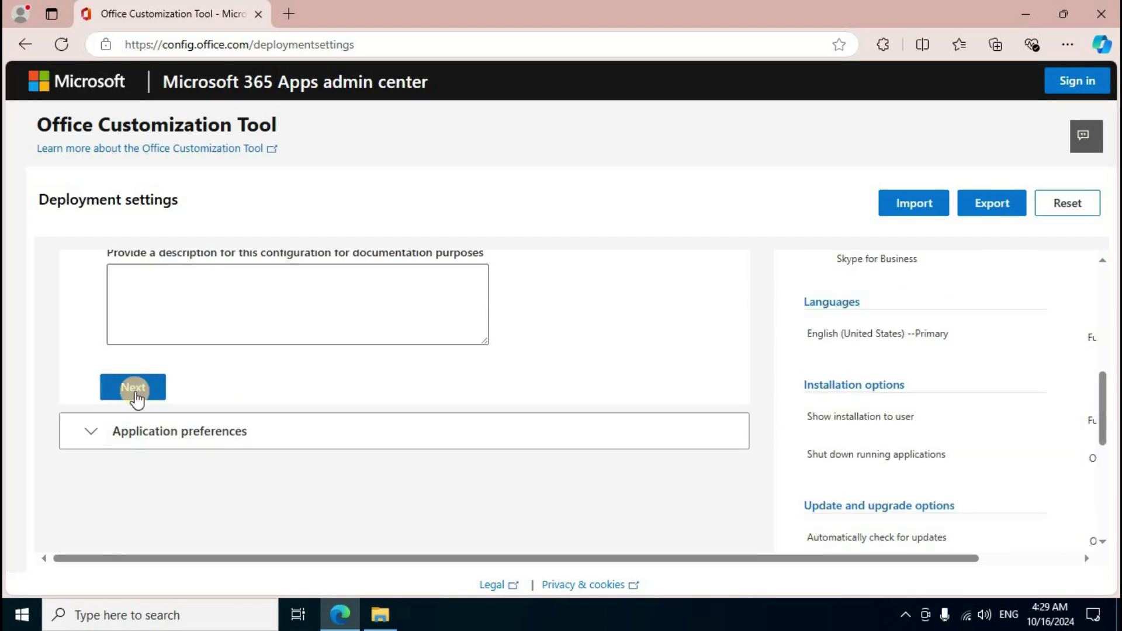
{"action": "left_click", "coordinate": [134, 387]}
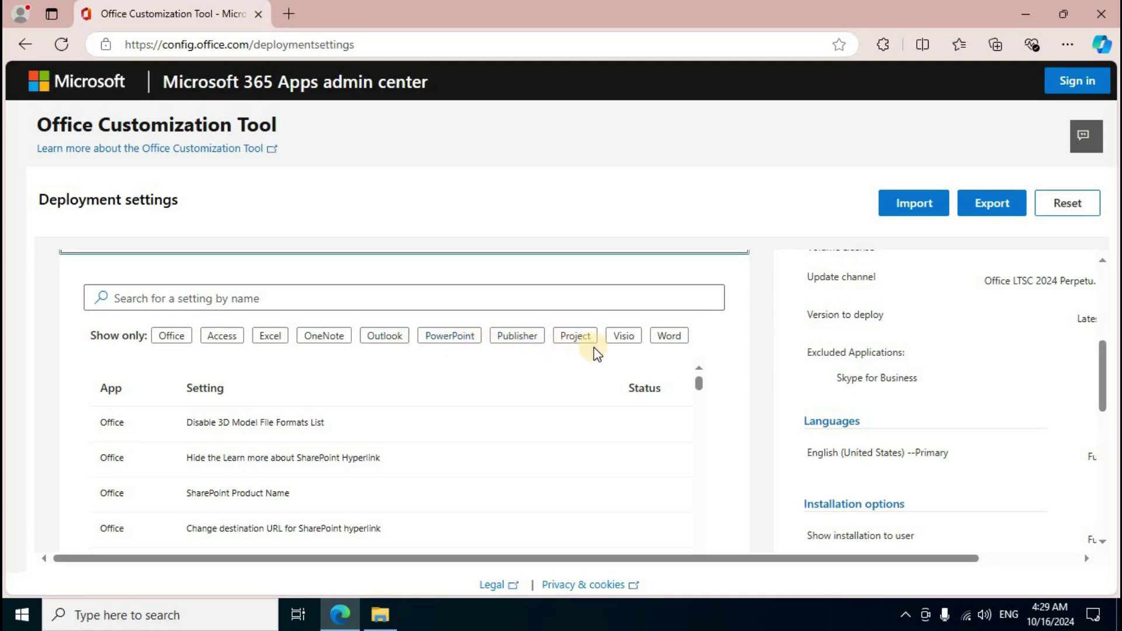
{"action": "scroll", "coordinate": [385, 415], "scroll_direction": "down", "scroll_amount": 5}
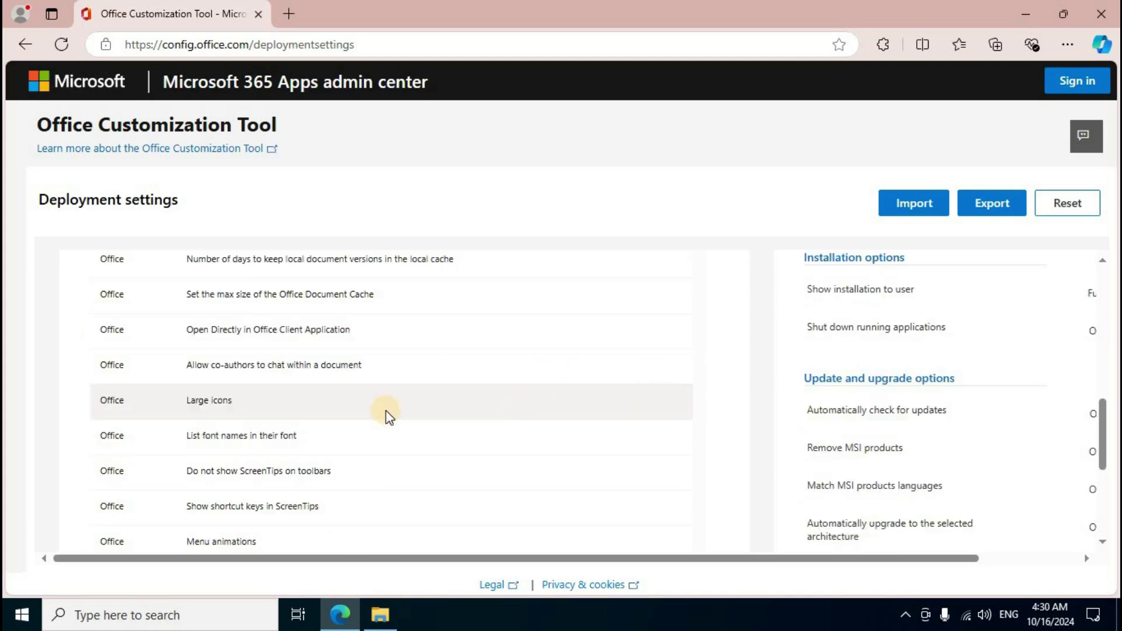
{"action": "scroll", "coordinate": [386, 410], "scroll_direction": "down", "scroll_amount": 15}
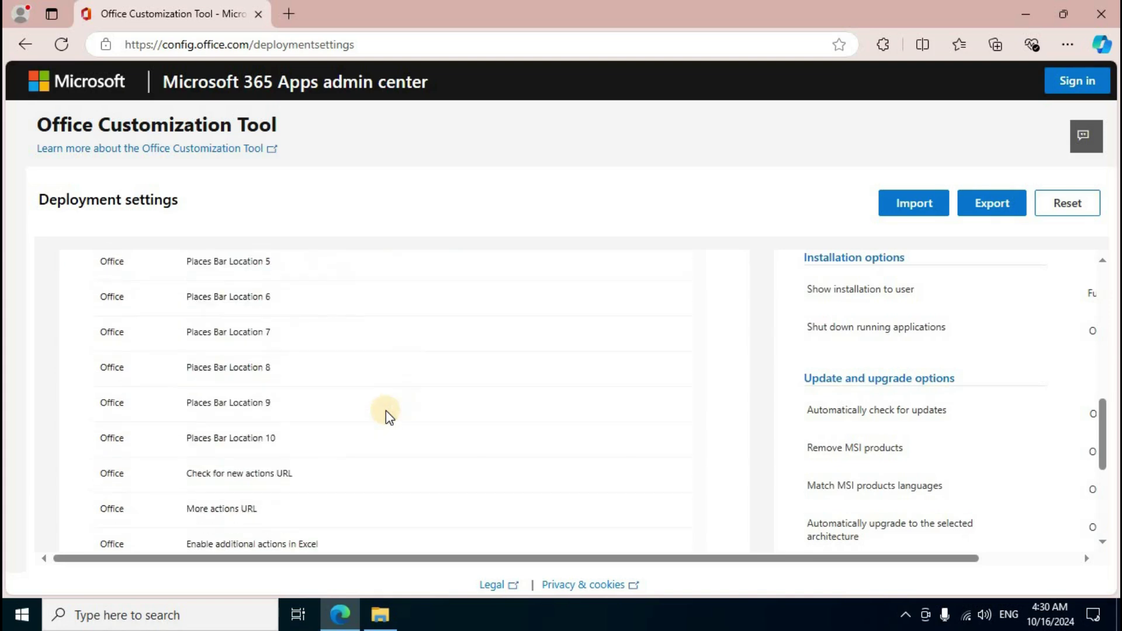
{"action": "left_click_drag", "start_coordinate": [1101, 409], "coordinate": [1114, 503]}
{"action": "left_click", "coordinate": [132, 542]}
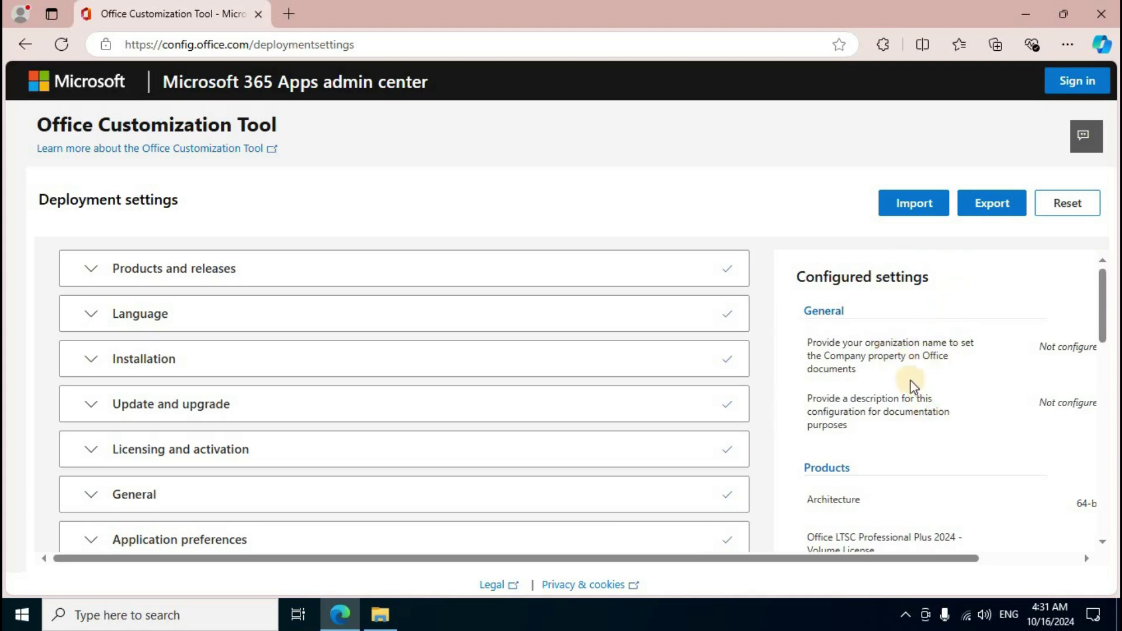
Start exporting the configuration and set the default file format to Office Open XML formats.
{"action": "left_click", "coordinate": [990, 217]}
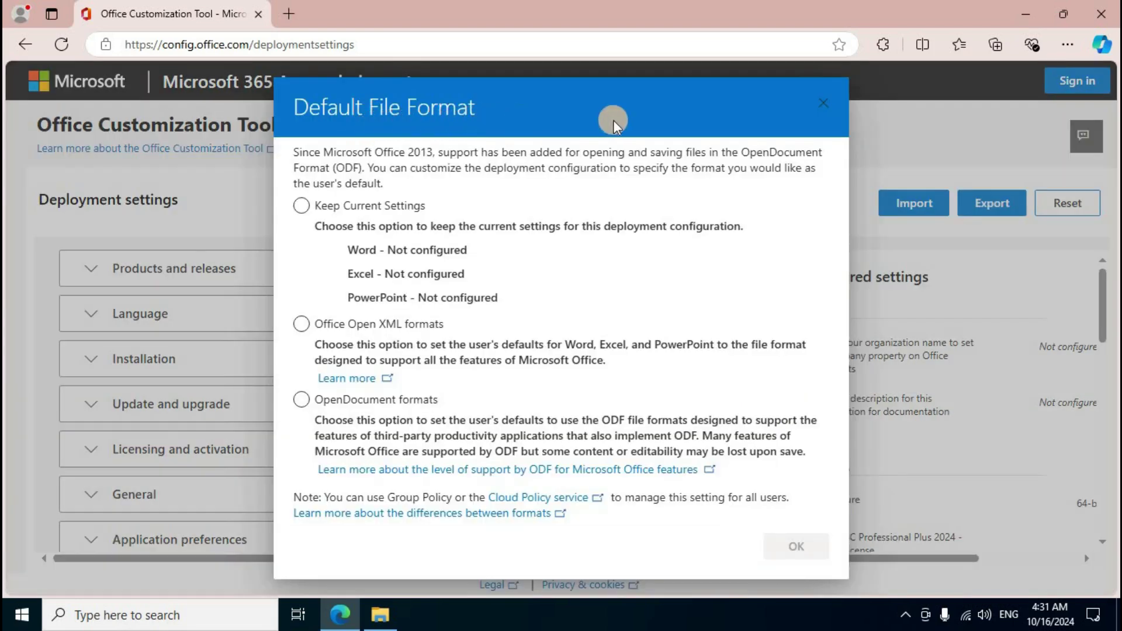
{"action": "left_click", "coordinate": [321, 339]}
{"action": "left_click", "coordinate": [301, 325]}
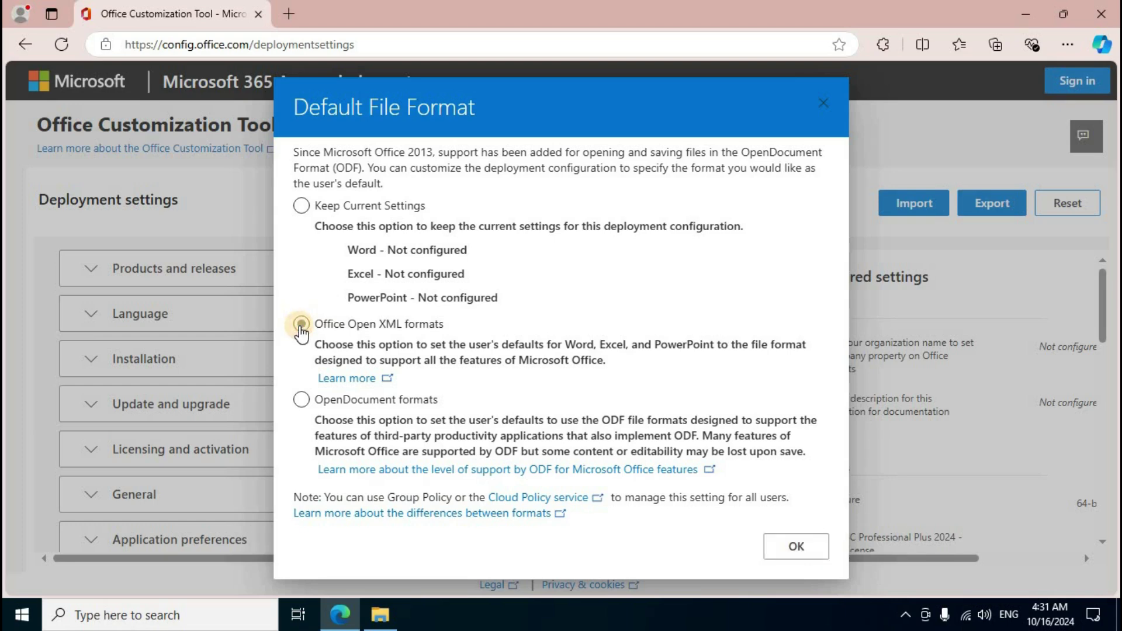
{"action": "left_click", "coordinate": [812, 555]}
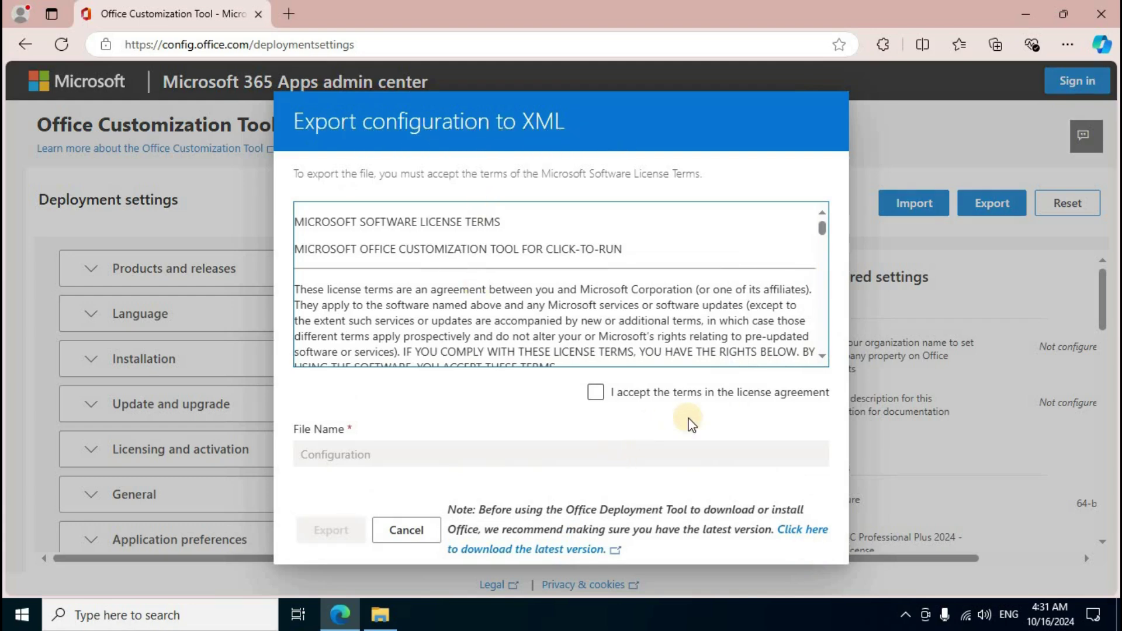
Accept the license agreement terms, export the configuration with the file name Configuration, and save the downloaded XML file.
{"action": "left_click", "coordinate": [655, 400]}
{"action": "left_click", "coordinate": [595, 393]}
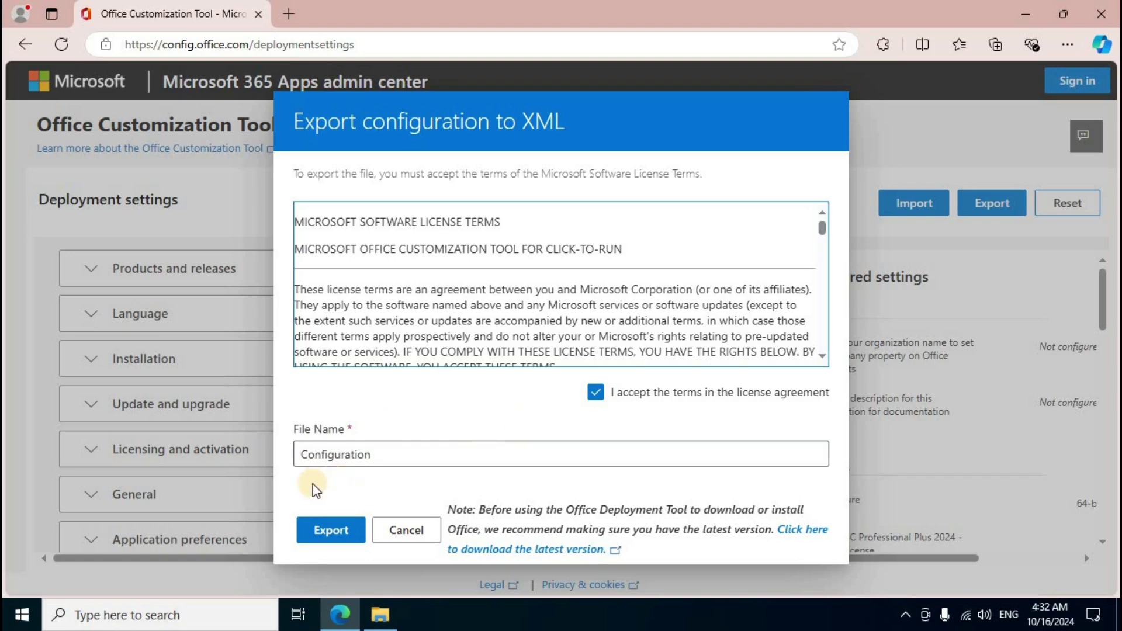
{"action": "left_click", "coordinate": [339, 543]}
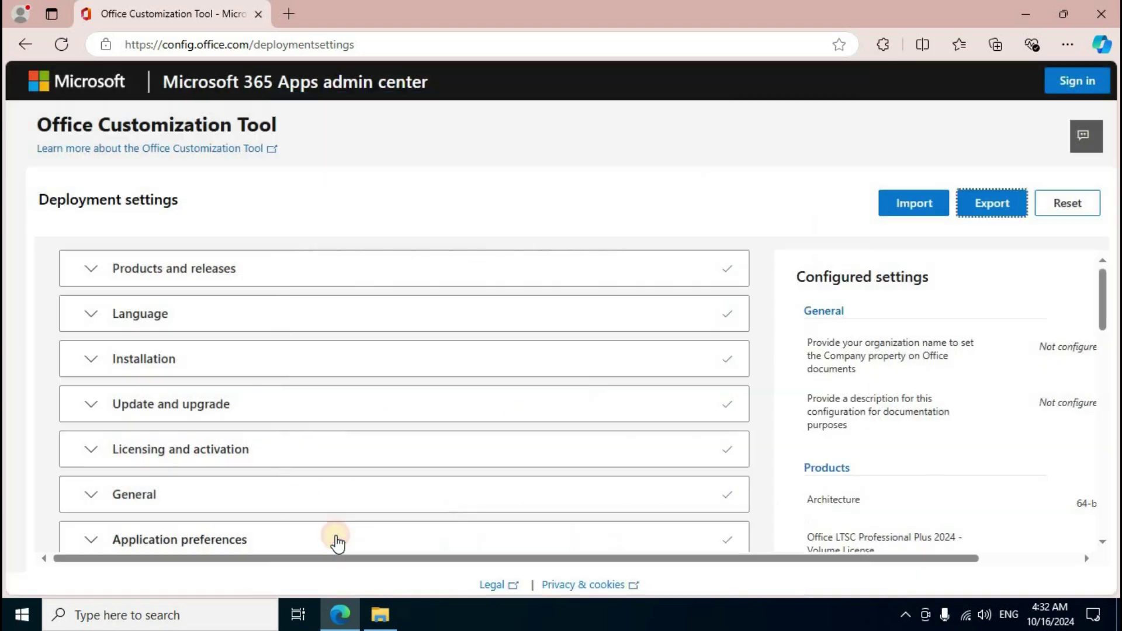
{"action": "left_click", "coordinate": [783, 140]}
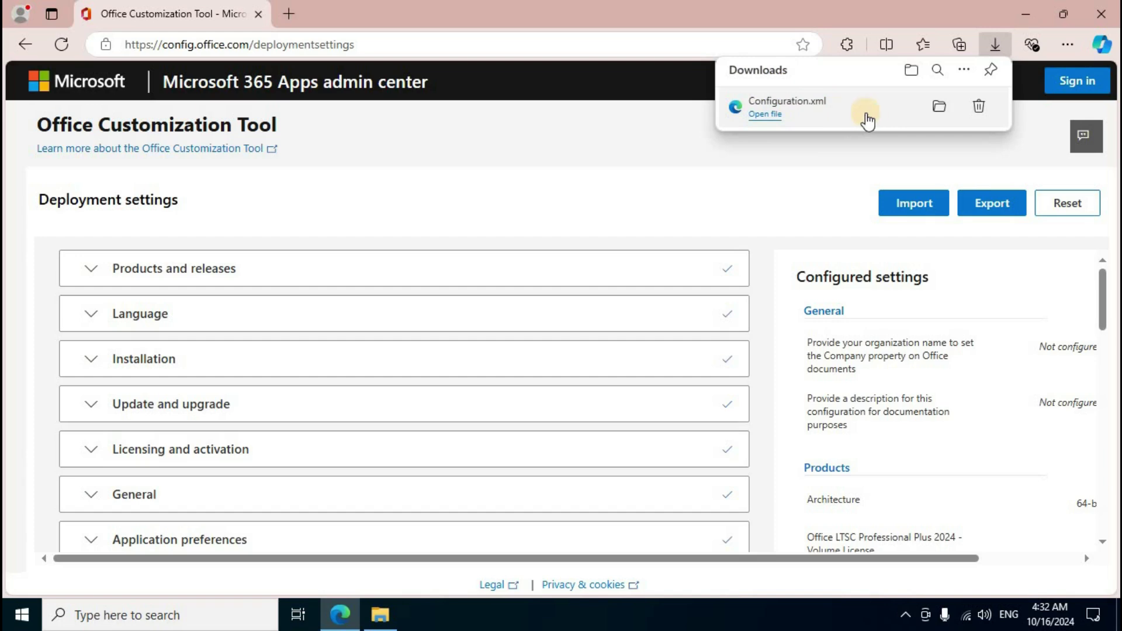
Search Google for "office deployment tool" in a new browser tab.
{"action": "left_click", "coordinate": [292, 17]}
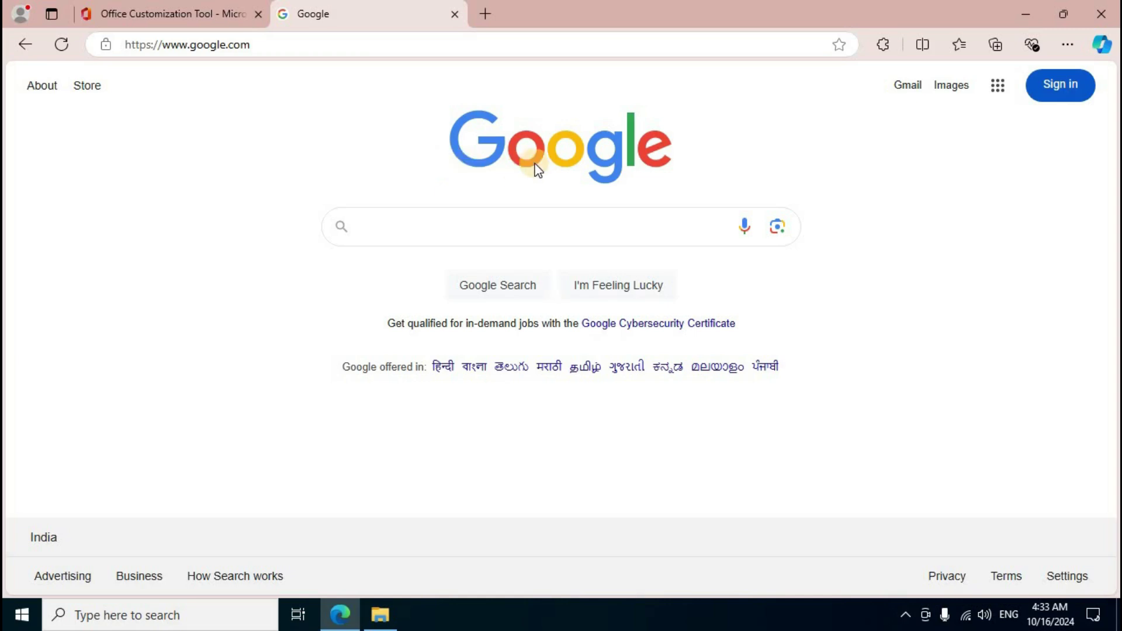
{"action": "left_click", "coordinate": [401, 229]}
{"action": "type", "text": "office deployment tool"}
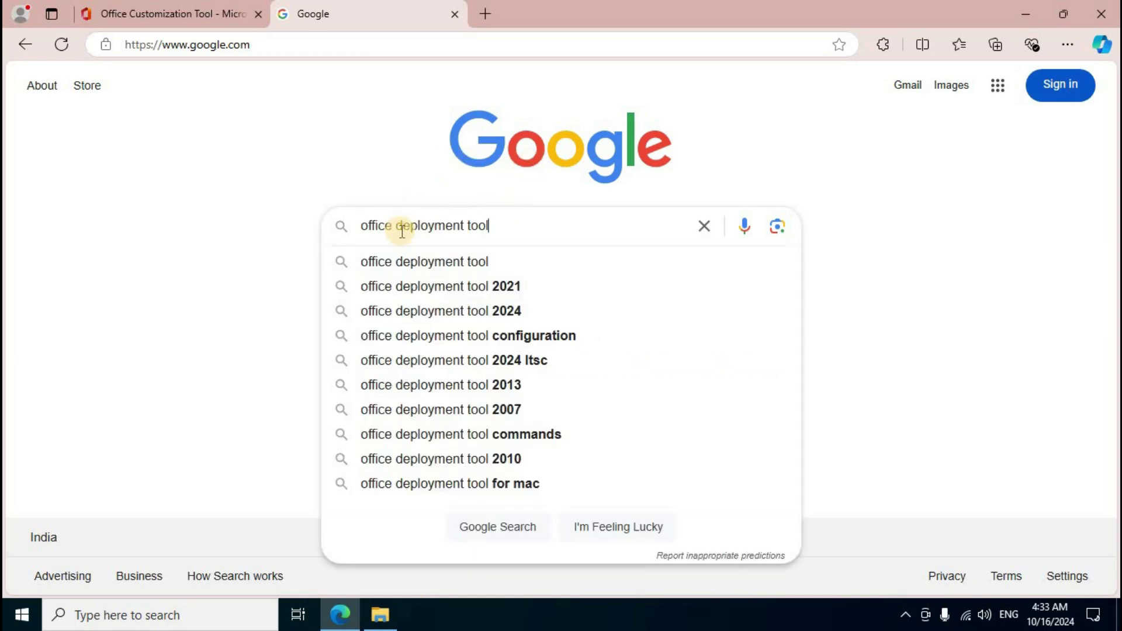
{"action": "key", "text": "Return"}
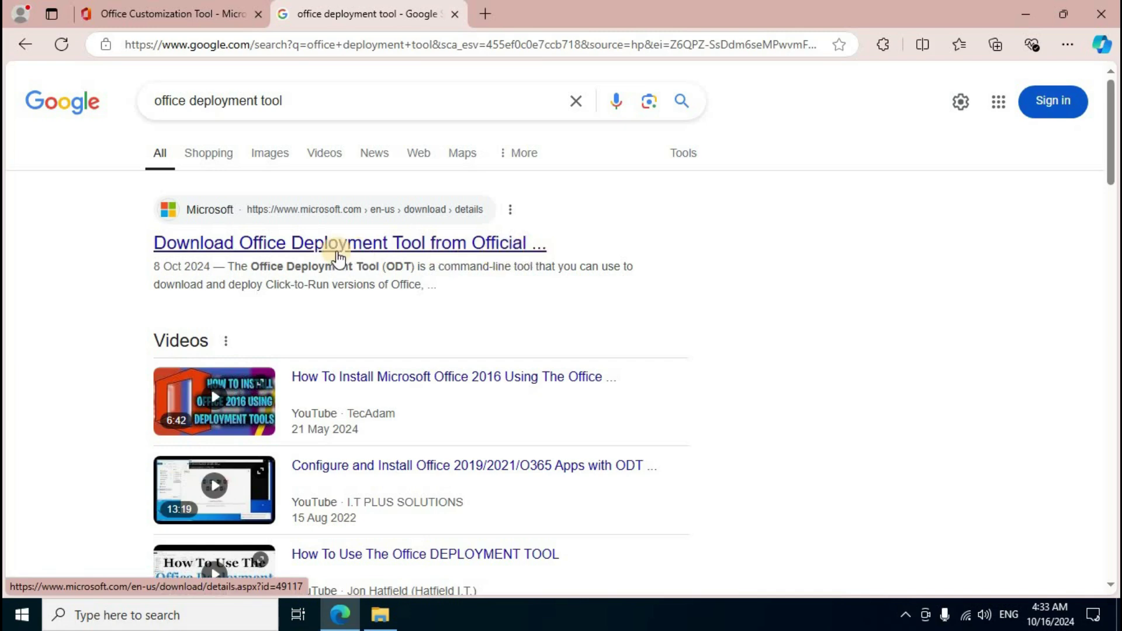
Download the Office Deployment Tool from the official Microsoft Download Center page and close the browser.
{"action": "left_click", "coordinate": [336, 249]}
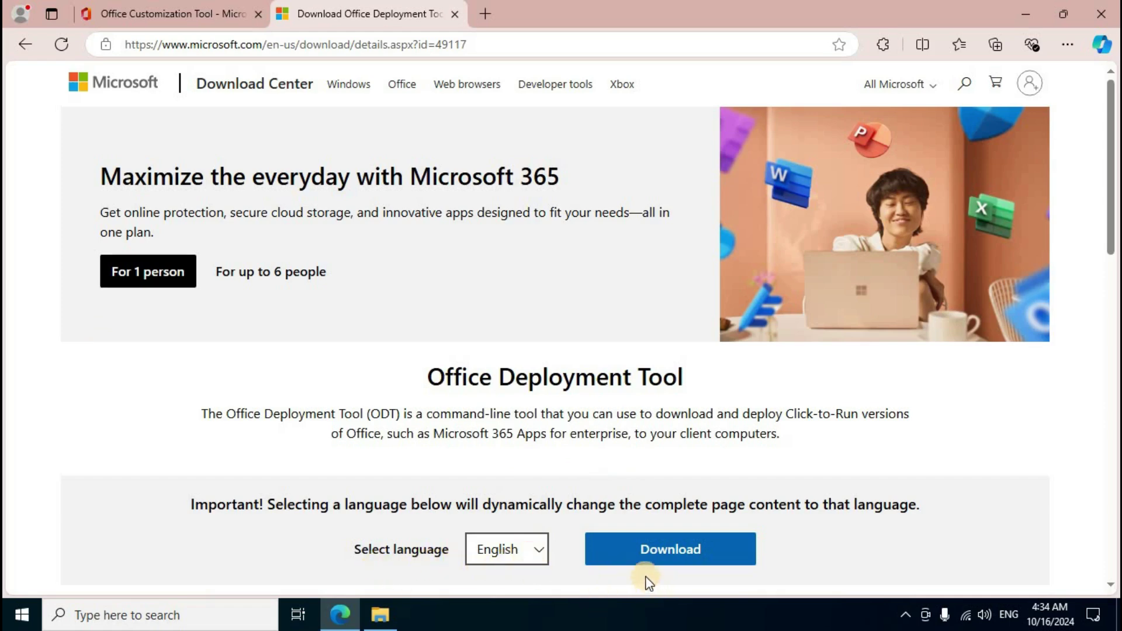
{"action": "left_click", "coordinate": [672, 552]}
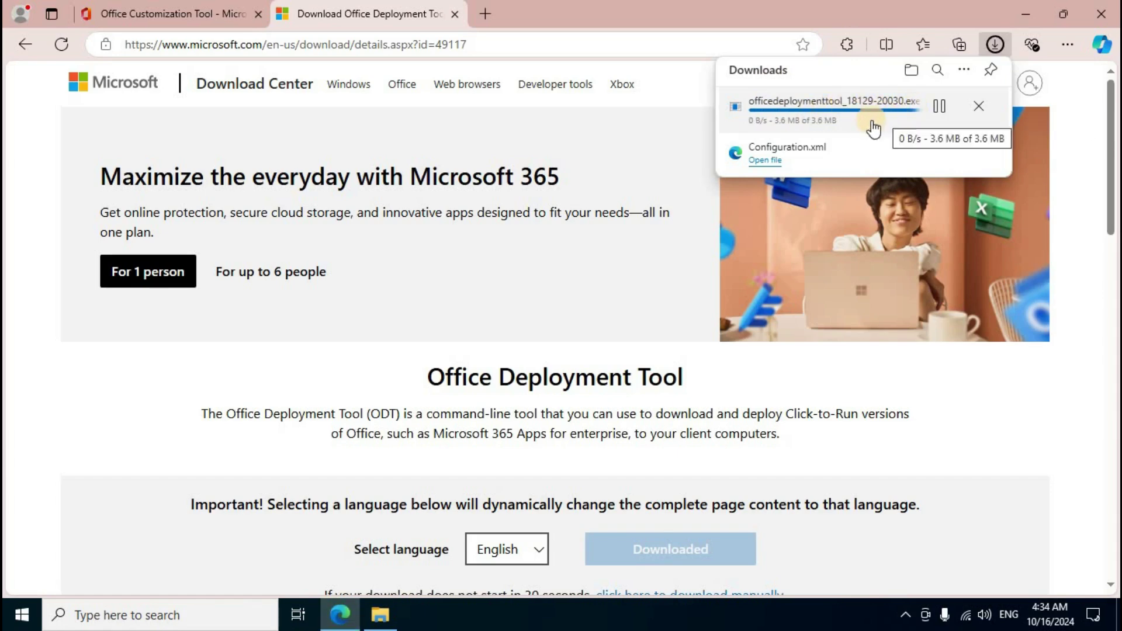
{"action": "left_click", "coordinate": [1094, 22]}
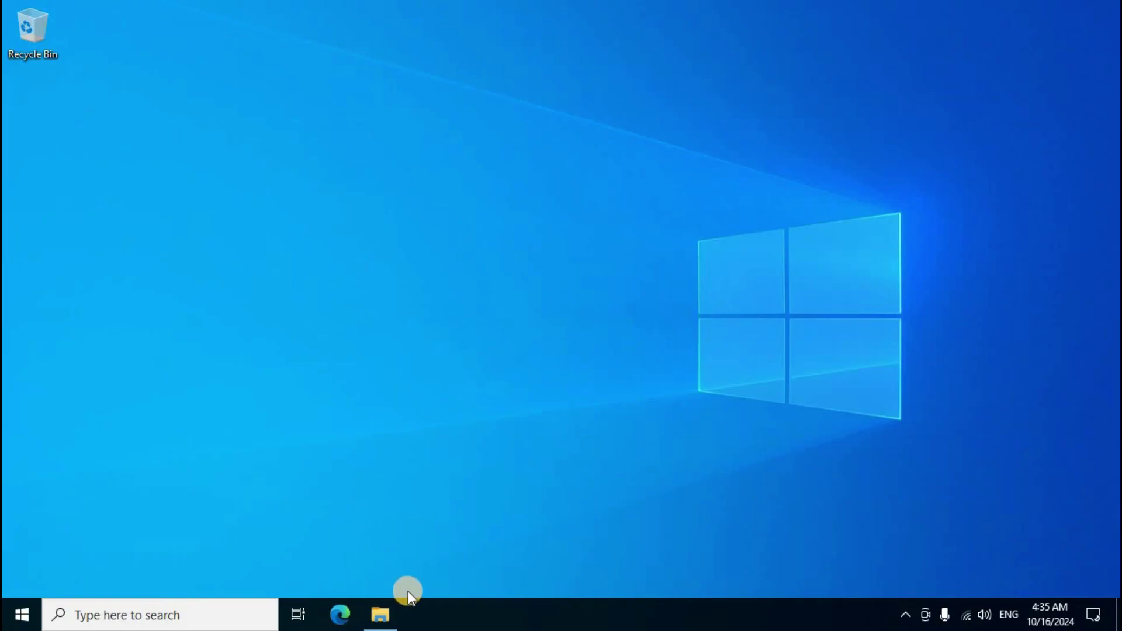
Create a folder named Office 2024 in the Downloads folder using File Explorer.
{"action": "left_click", "coordinate": [387, 615]}
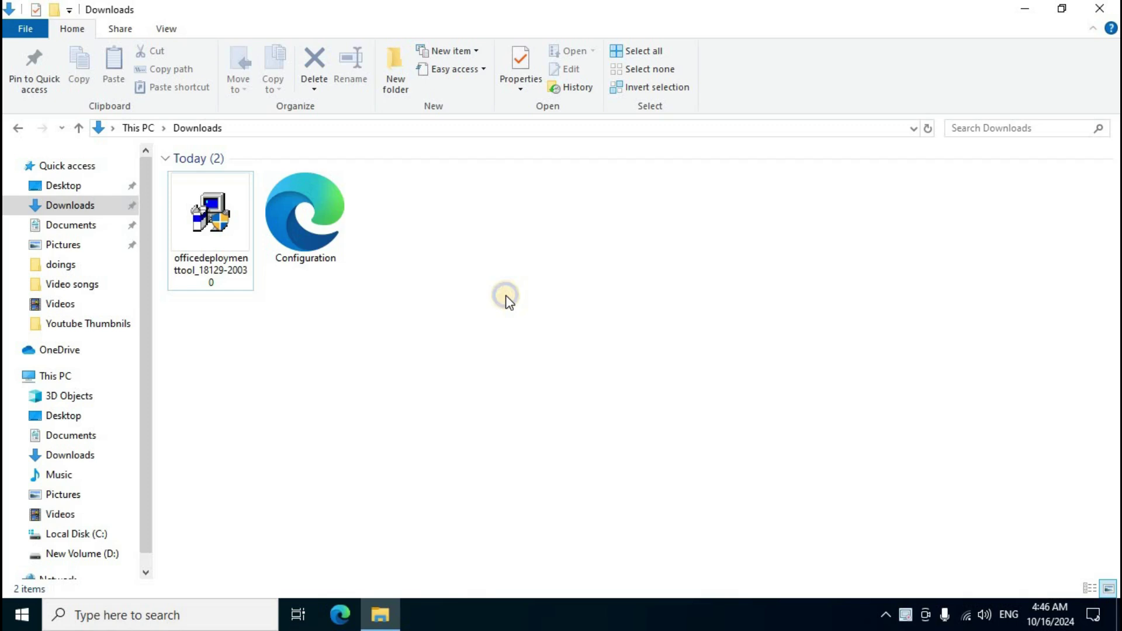
{"action": "right_click", "coordinate": [506, 296]}
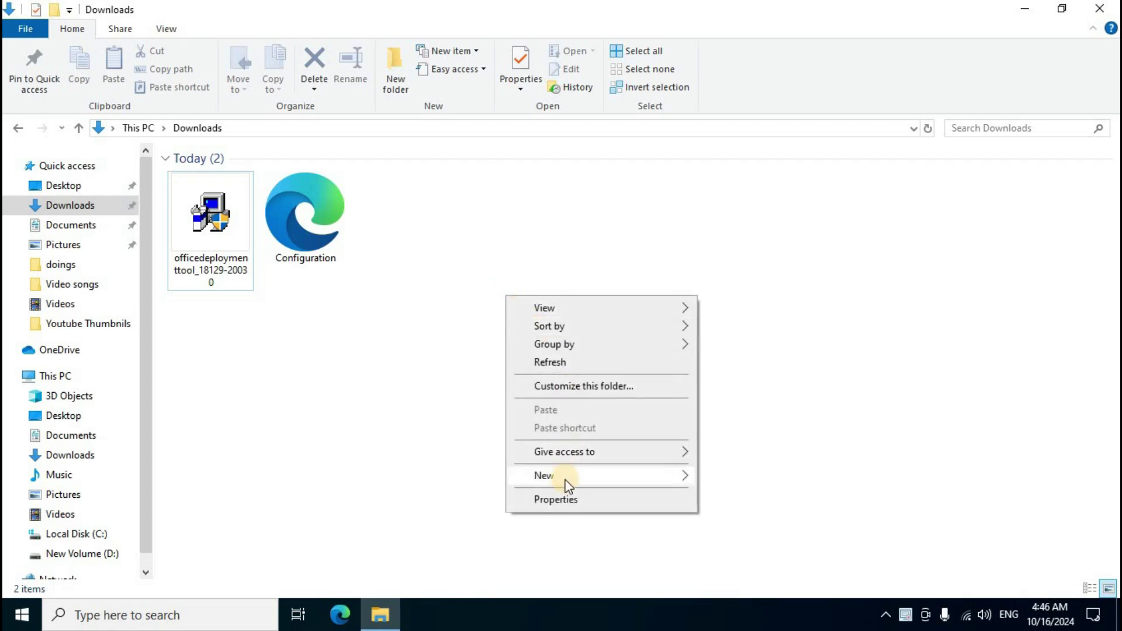
{"action": "mouse_move", "coordinate": [566, 482]}
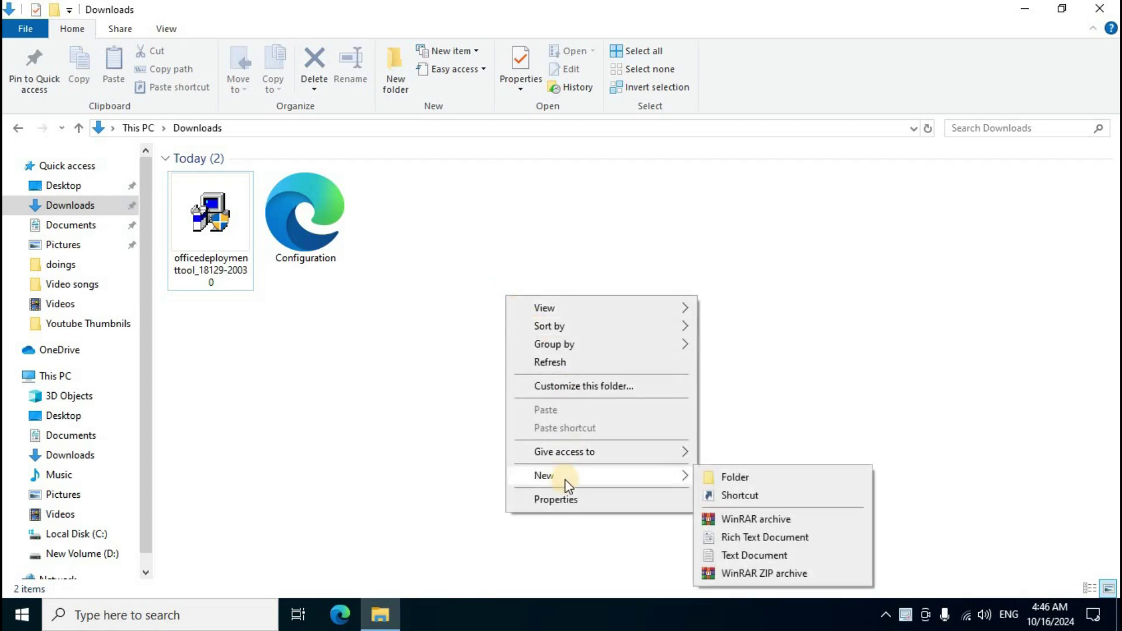
{"action": "left_click", "coordinate": [714, 479]}
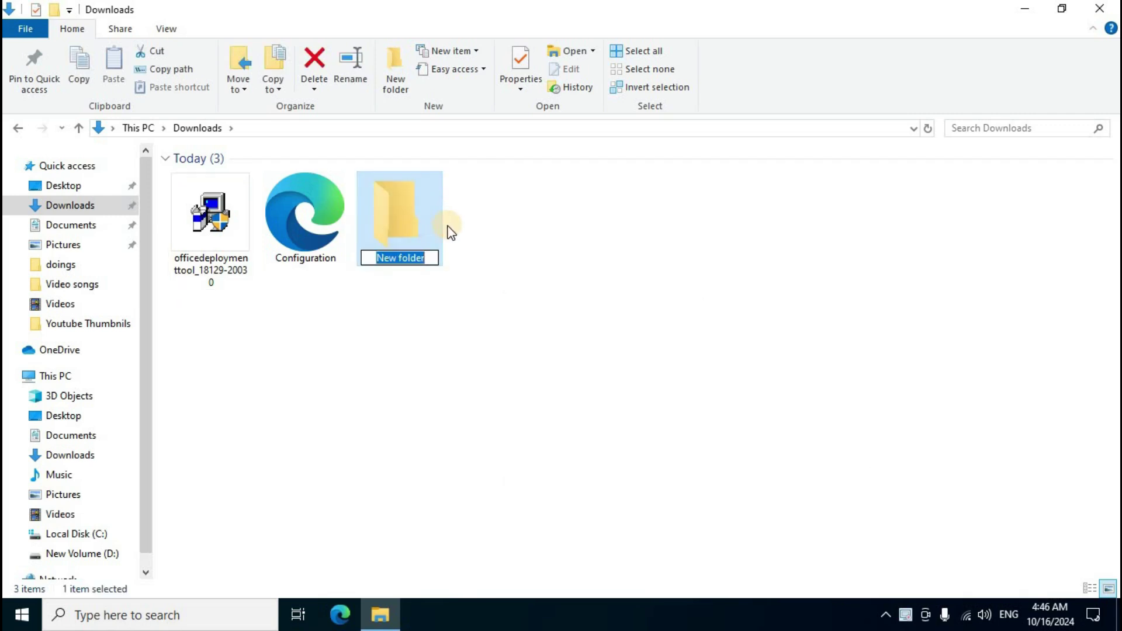
{"action": "key", "text": "BackSpace"}
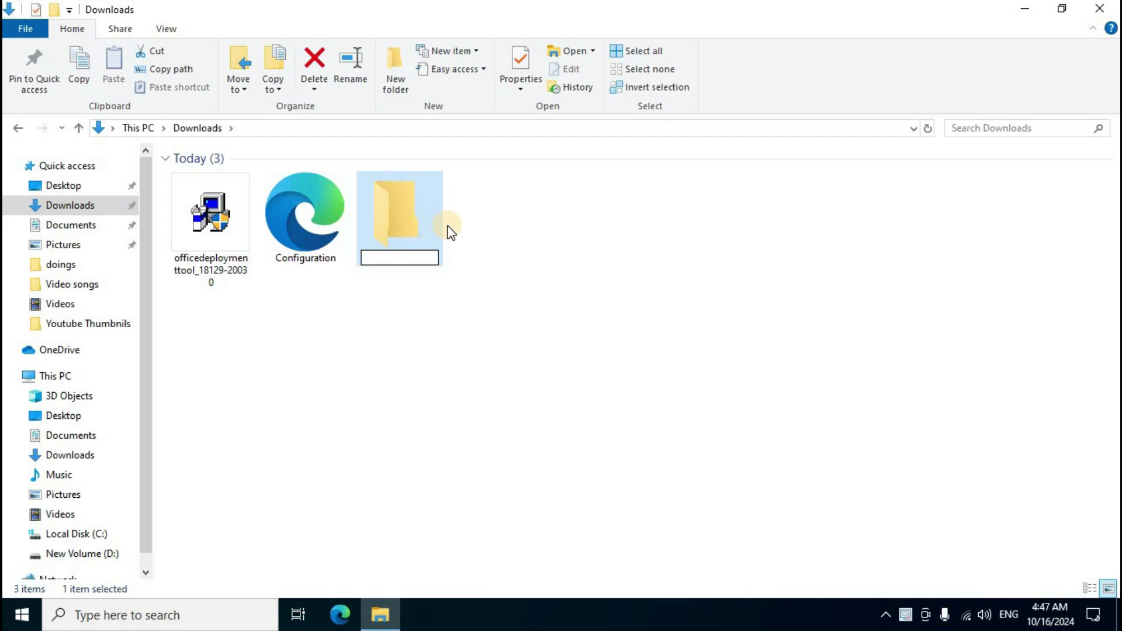
{"action": "type", "text": "Office 2024"}
{"action": "key", "text": "Return"}
{"action": "left_click_drag", "start_coordinate": [161, 231], "coordinate": [305, 229]}
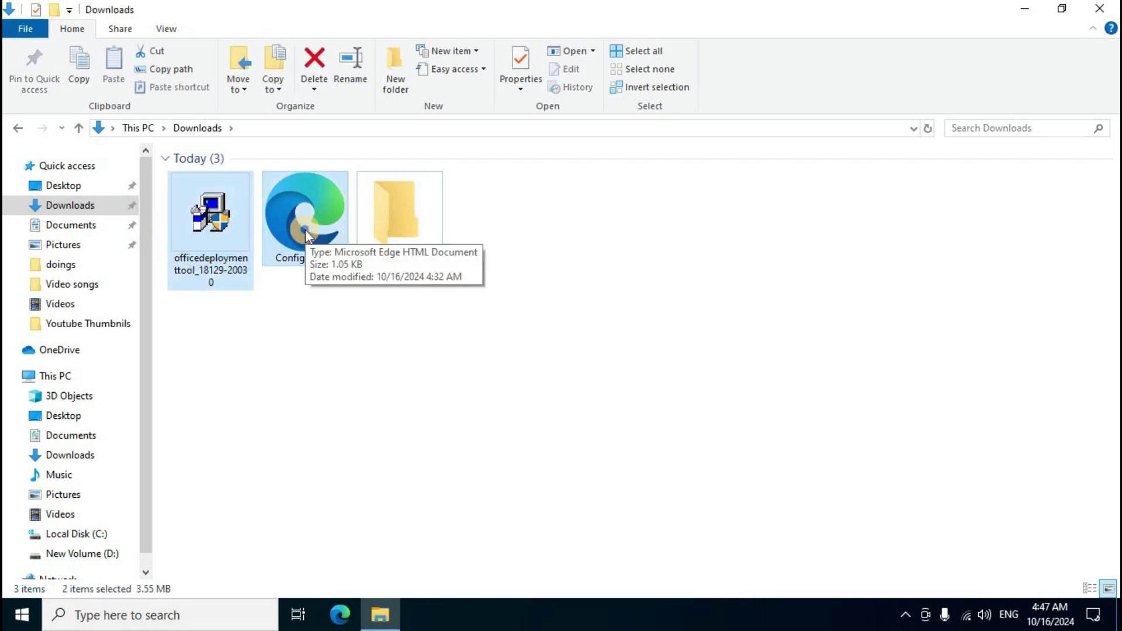
{"action": "right_click", "coordinate": [305, 229]}
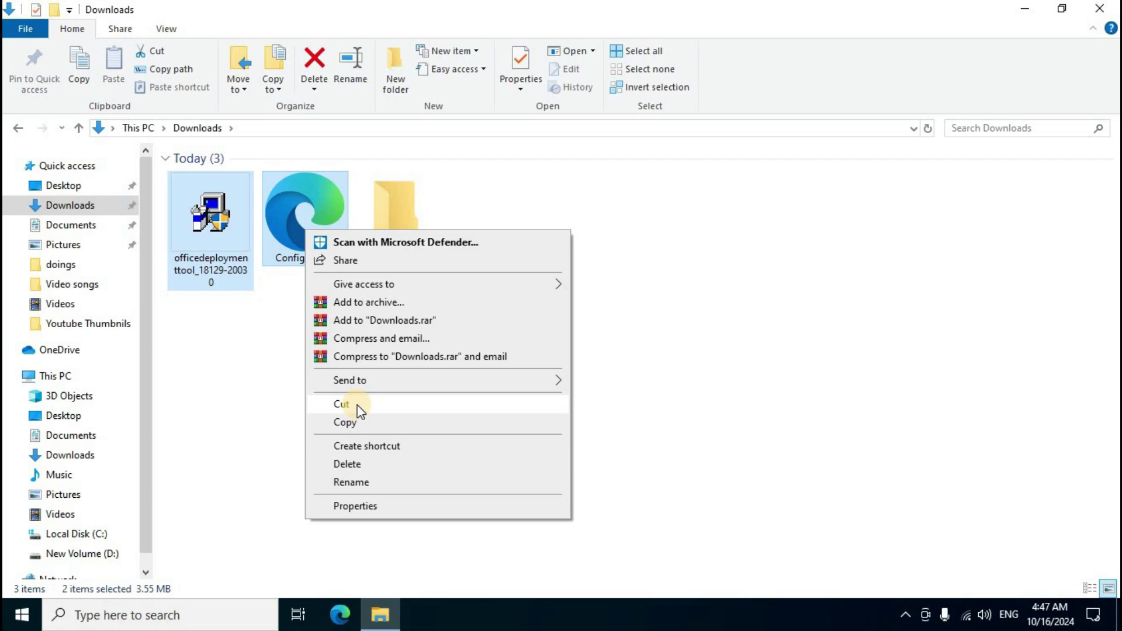
{"action": "left_click", "coordinate": [357, 405]}
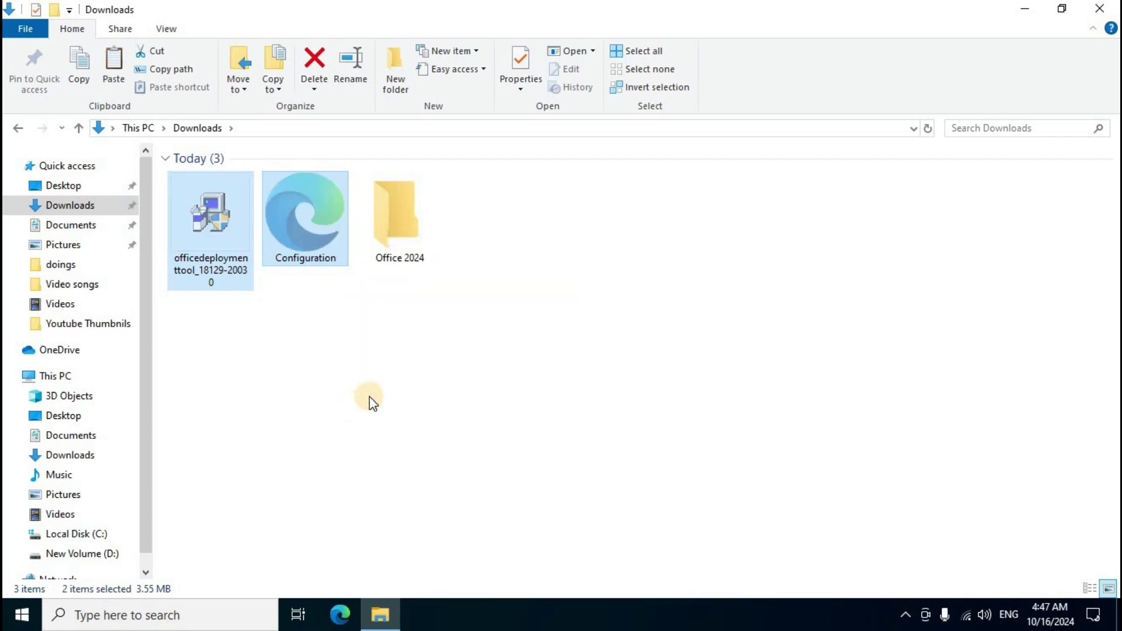
{"action": "left_click", "coordinate": [412, 224]}
{"action": "right_click", "coordinate": [412, 225]}
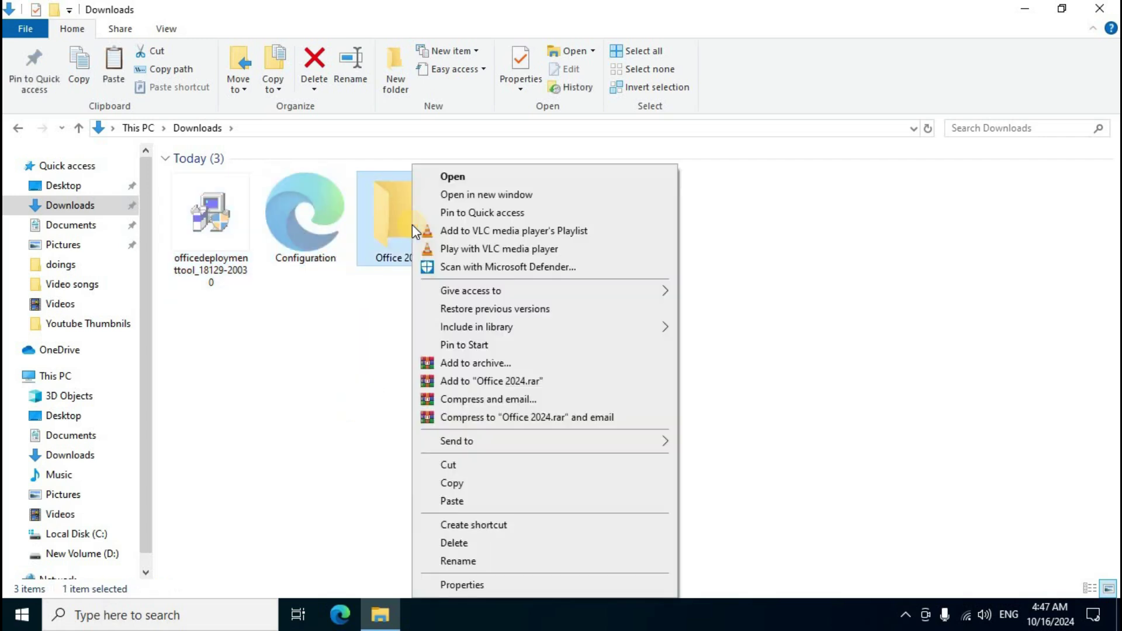
{"action": "left_click", "coordinate": [478, 503]}
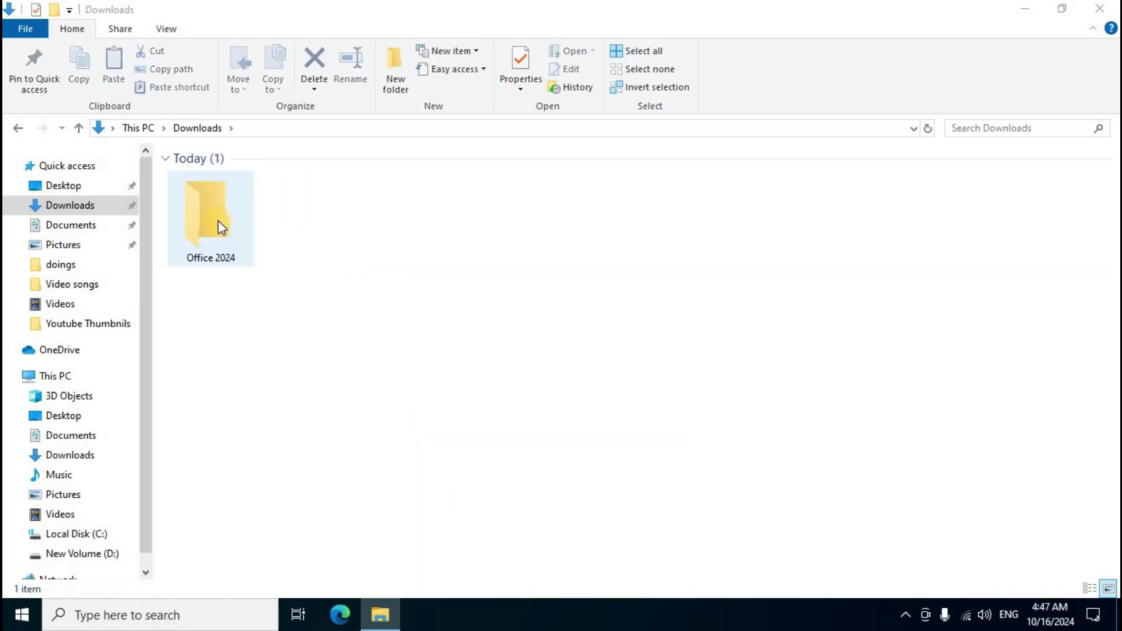
Move the Office 2024 folder from Downloads to the root of Local Disk (C:).
{"action": "right_click", "coordinate": [219, 220]}
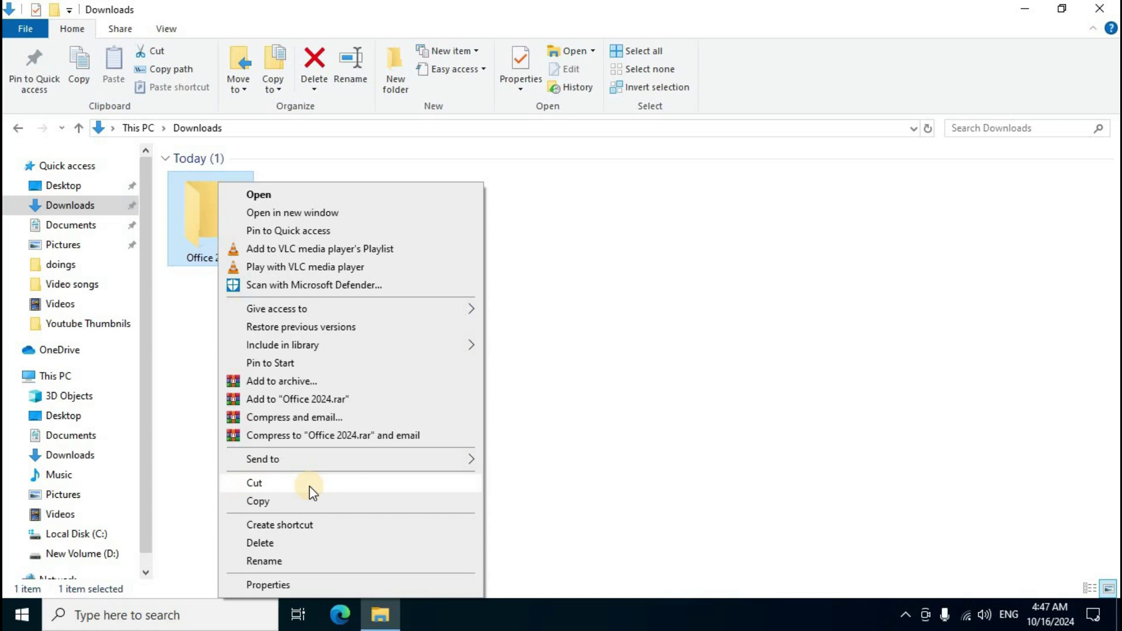
{"action": "left_click", "coordinate": [310, 487]}
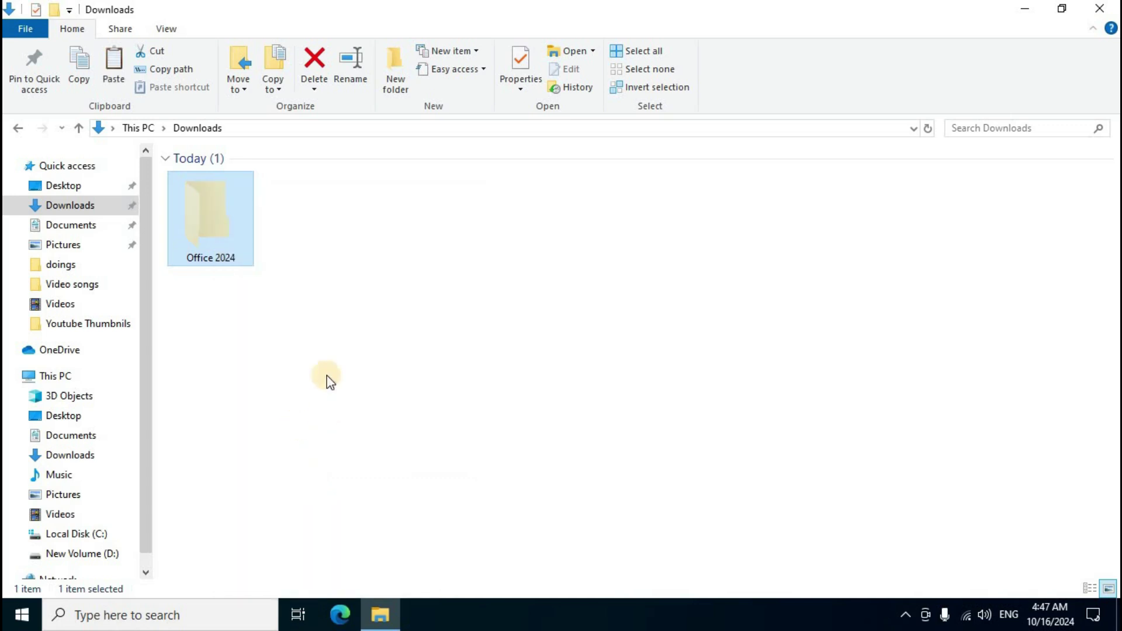
{"action": "left_click", "coordinate": [63, 377]}
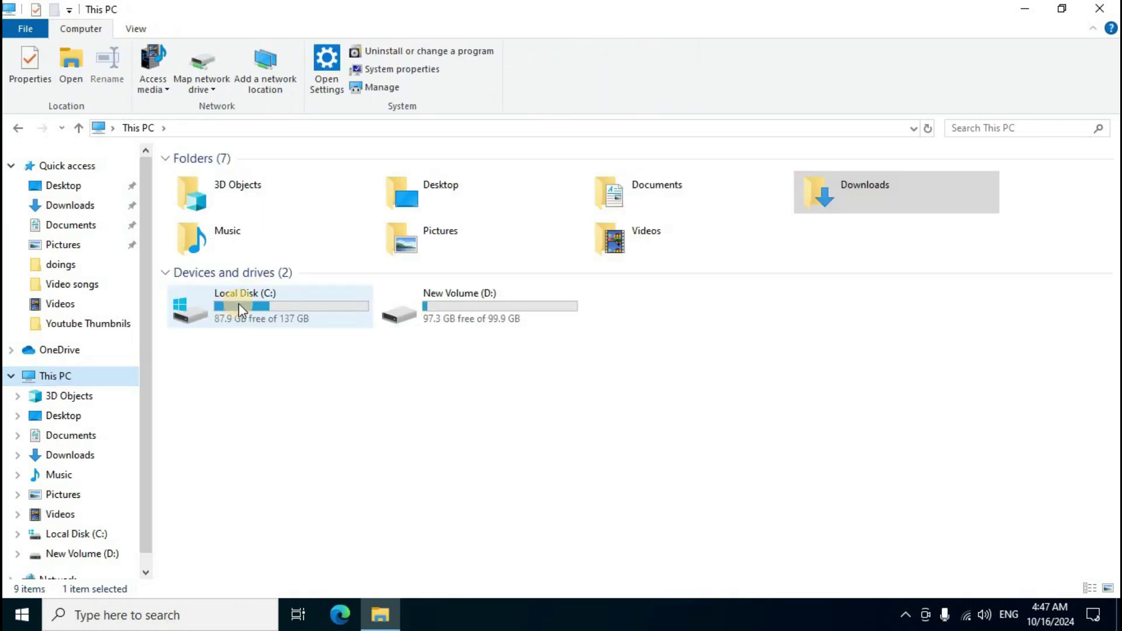
{"action": "double_click", "coordinate": [289, 302]}
{"action": "right_click", "coordinate": [337, 363]}
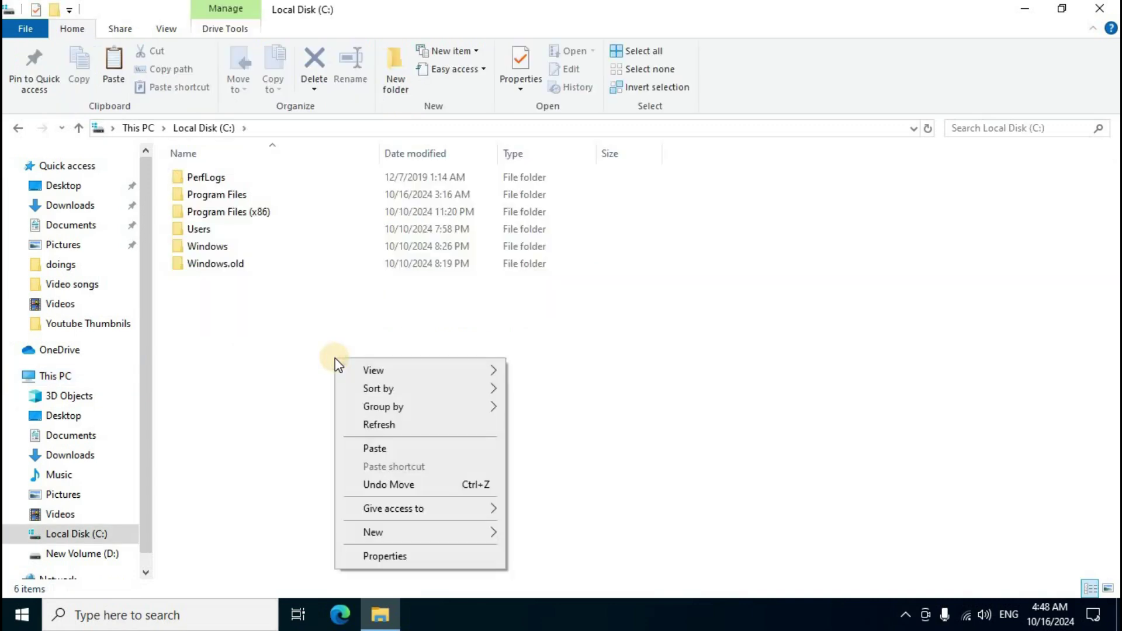
{"action": "left_click", "coordinate": [387, 446]}
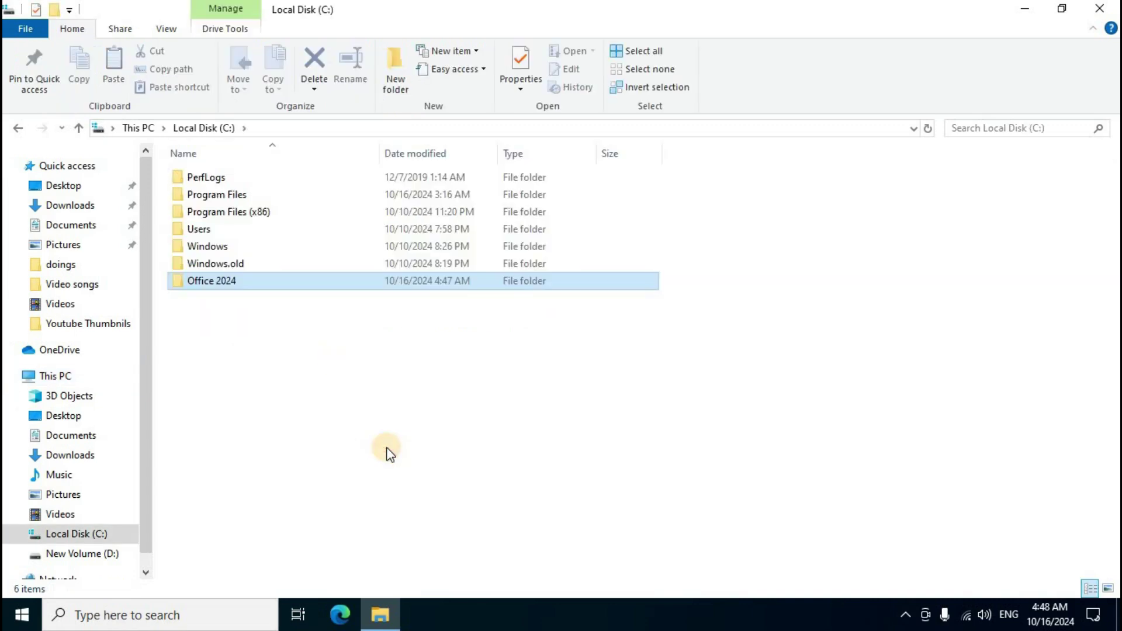
{"action": "double_click", "coordinate": [224, 287]}
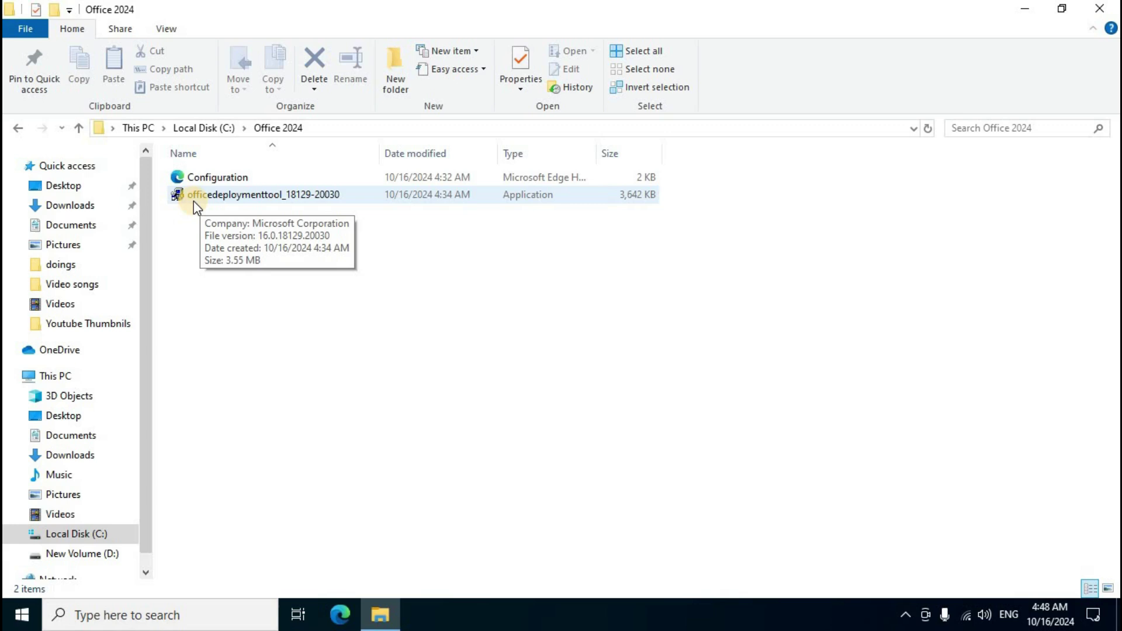
{"action": "right_click", "coordinate": [263, 198]}
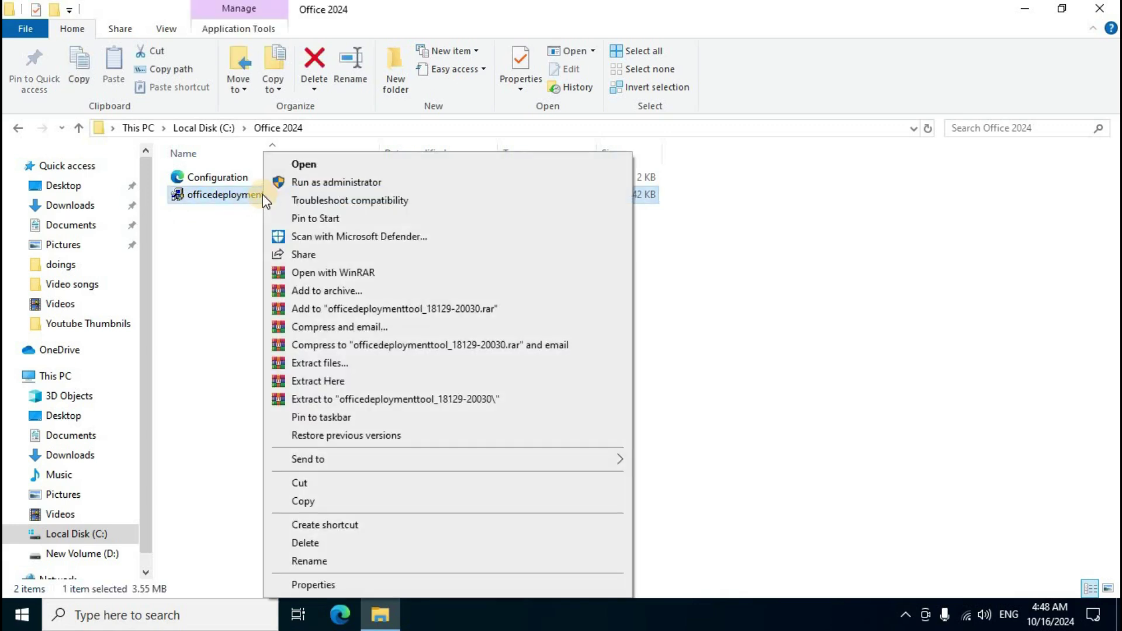
{"action": "left_click", "coordinate": [360, 183]}
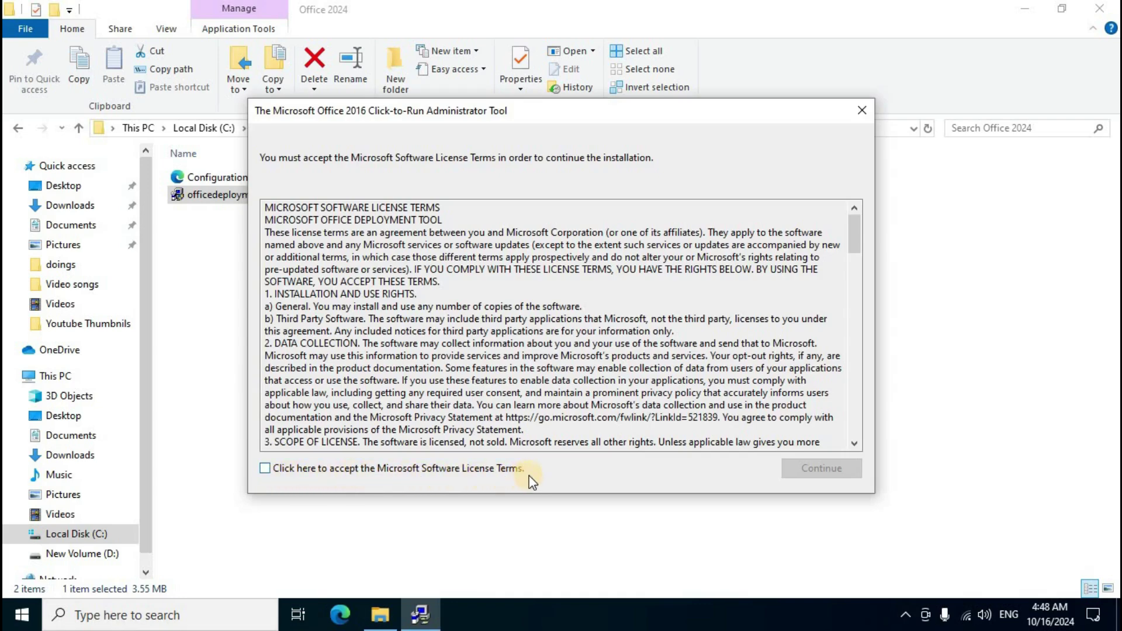
{"action": "left_click", "coordinate": [266, 469]}
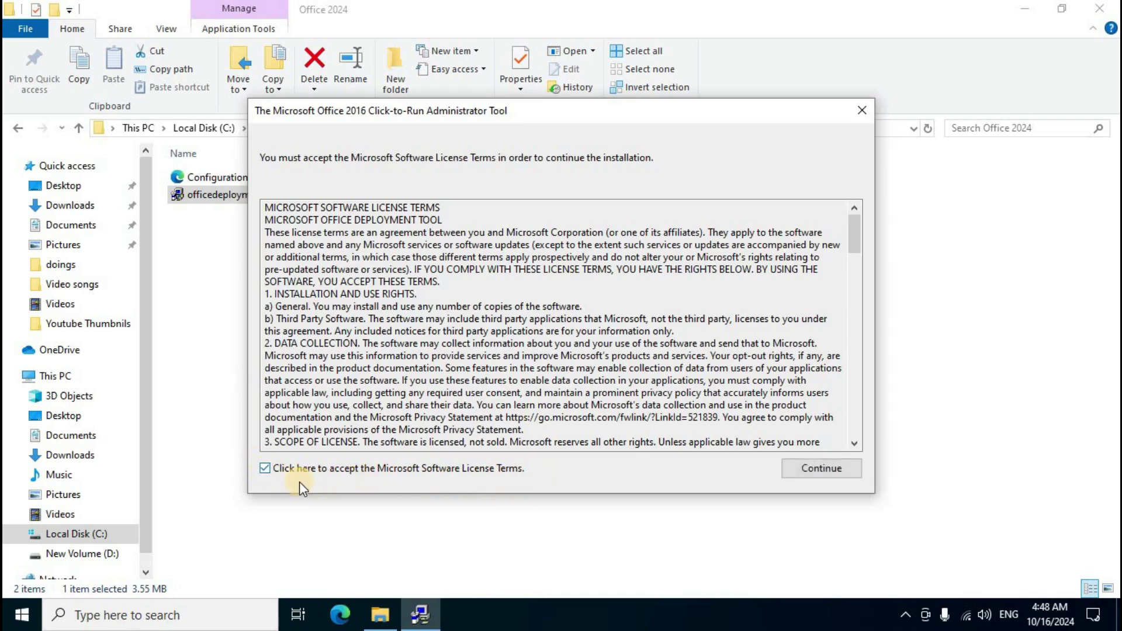
{"action": "left_click", "coordinate": [822, 470]}
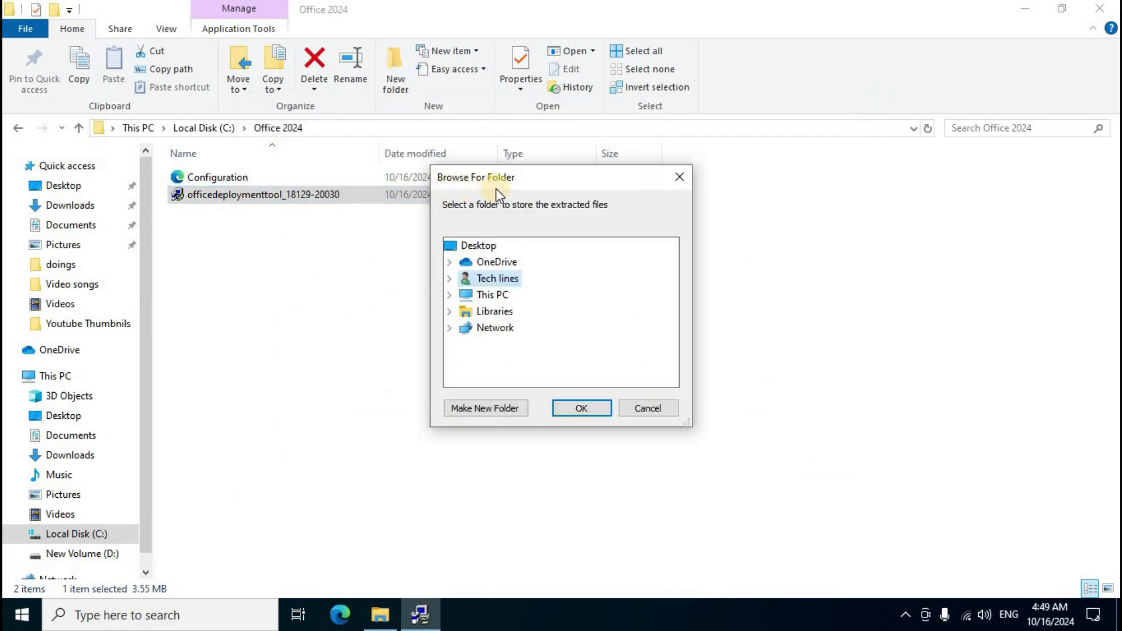
Extract the deployment tool files to the Office 2024 folder on Local Disk (C:) and close File Explorer.
{"action": "left_click", "coordinate": [494, 303]}
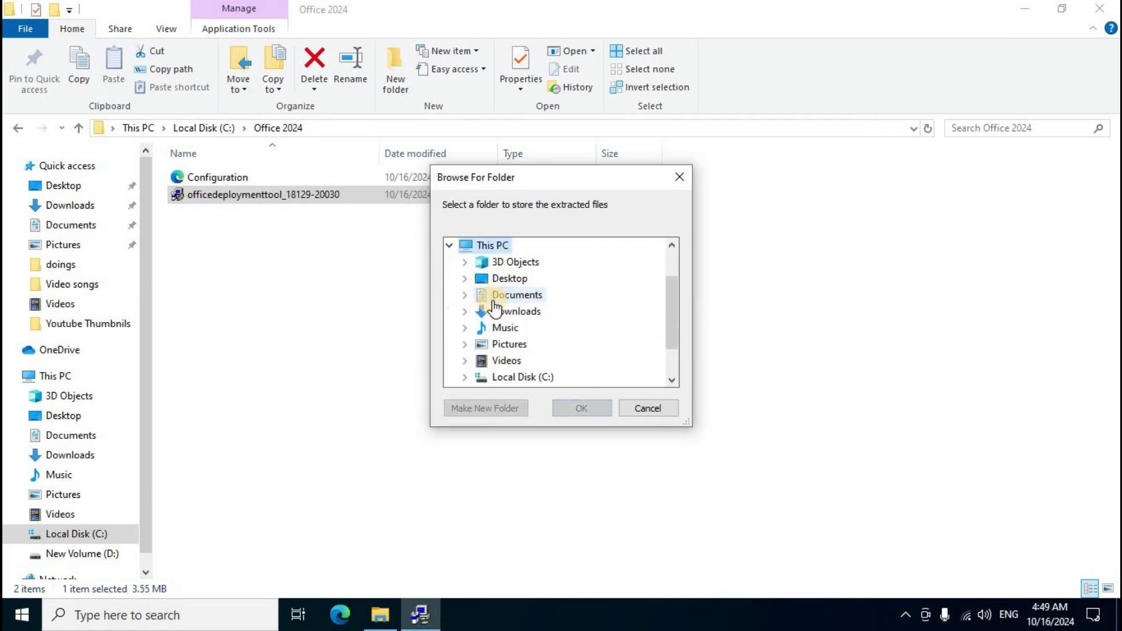
{"action": "scroll", "coordinate": [616, 301], "scroll_direction": "down", "scroll_amount": 1}
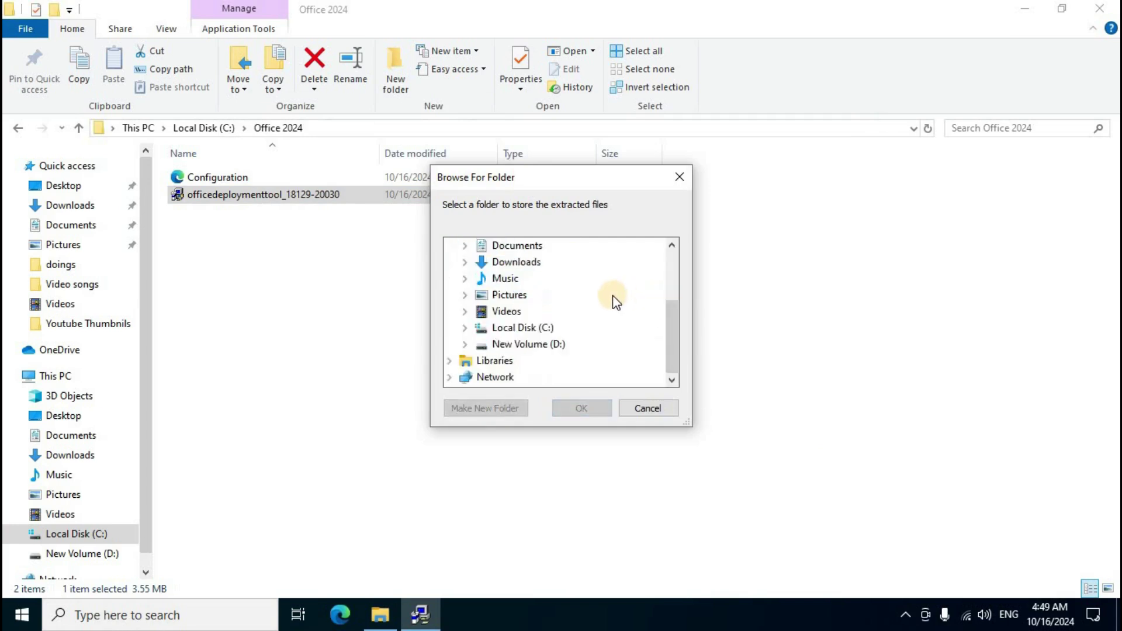
{"action": "left_click", "coordinate": [542, 331]}
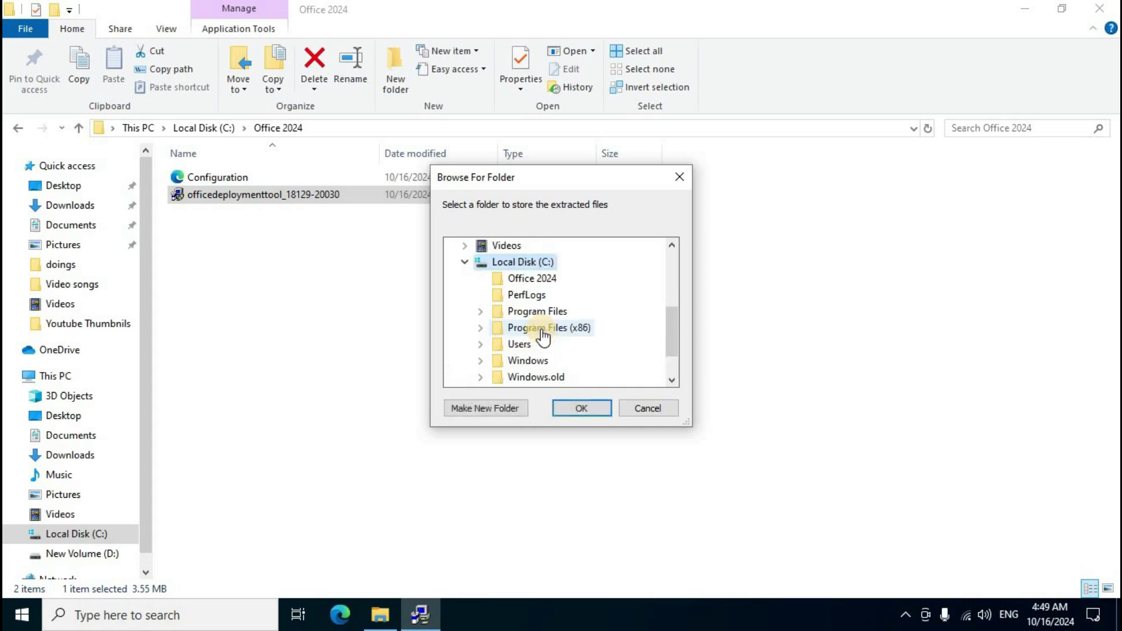
{"action": "left_click", "coordinate": [534, 281]}
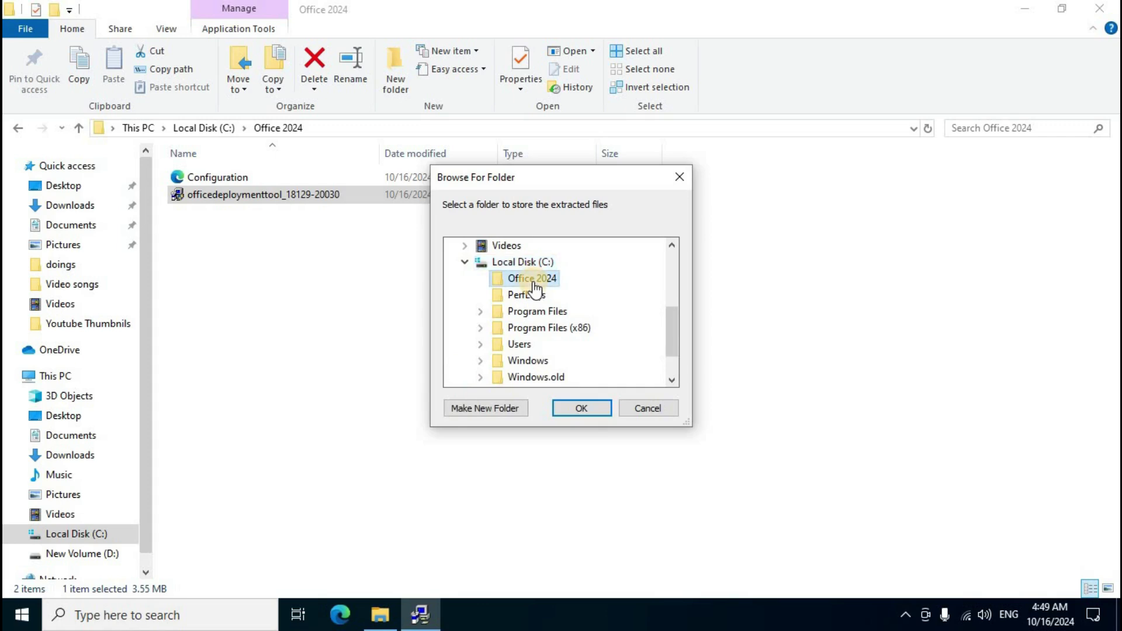
{"action": "left_click", "coordinate": [587, 407]}
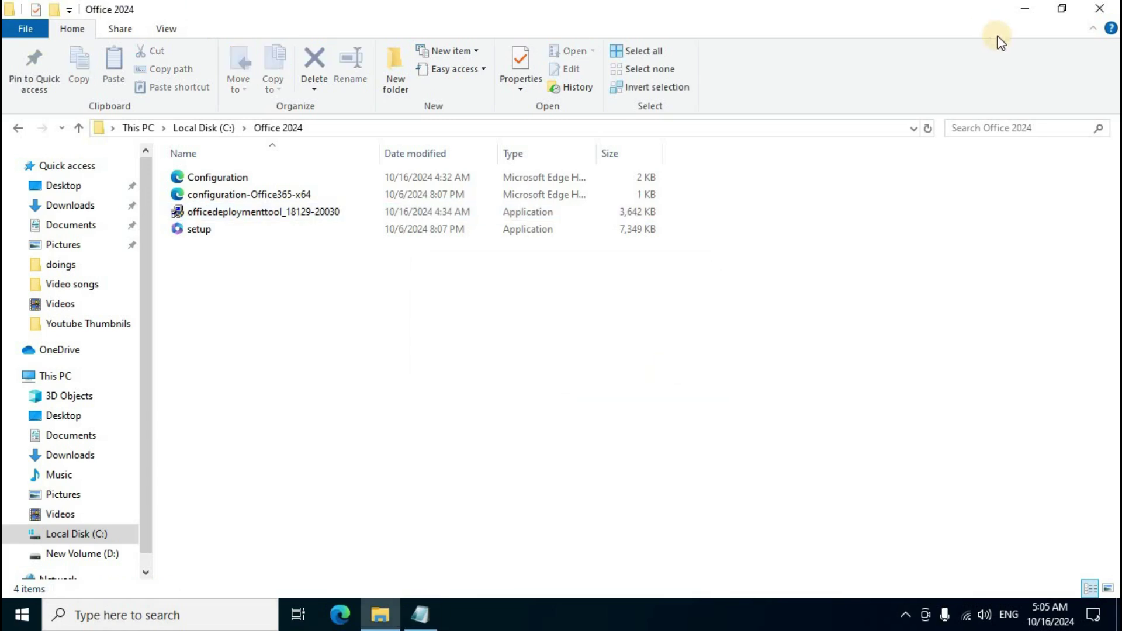
{"action": "left_click", "coordinate": [1092, 14]}
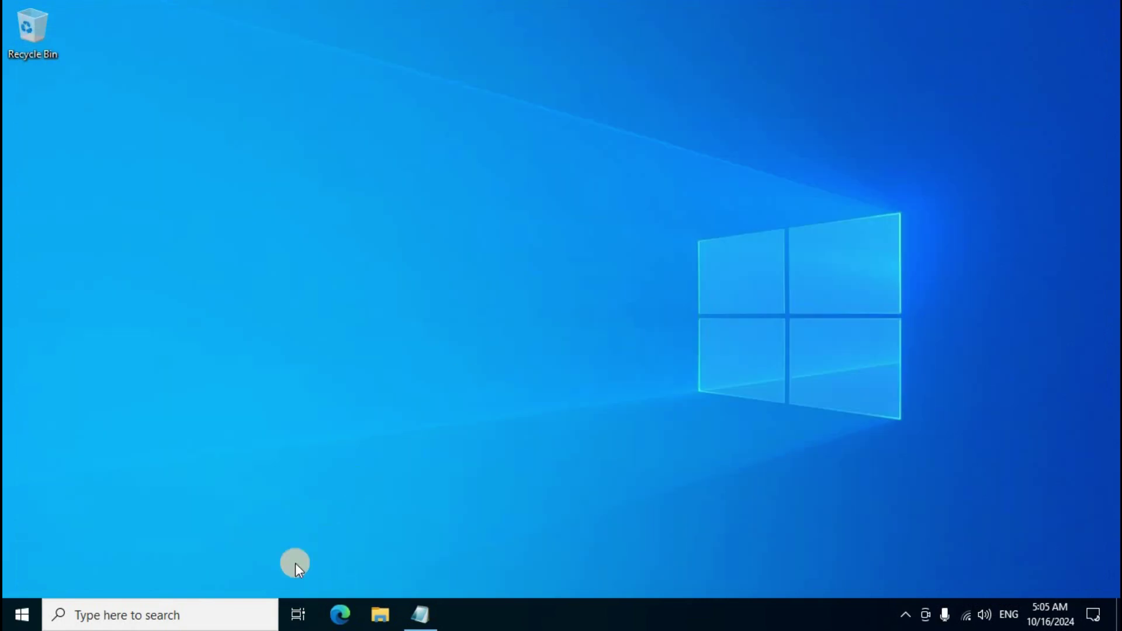
Open Command Prompt as administrator and change the working directory to c:\office 2024.
{"action": "left_click", "coordinate": [96, 615]}
{"action": "type", "text": "cmd"}
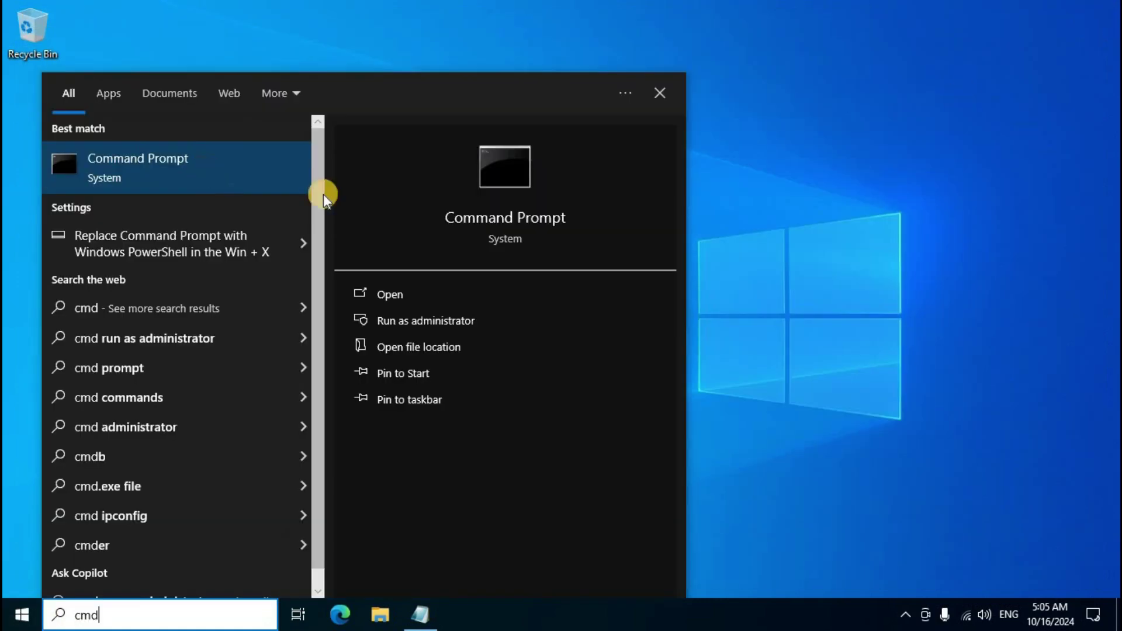
{"action": "left_click", "coordinate": [446, 324]}
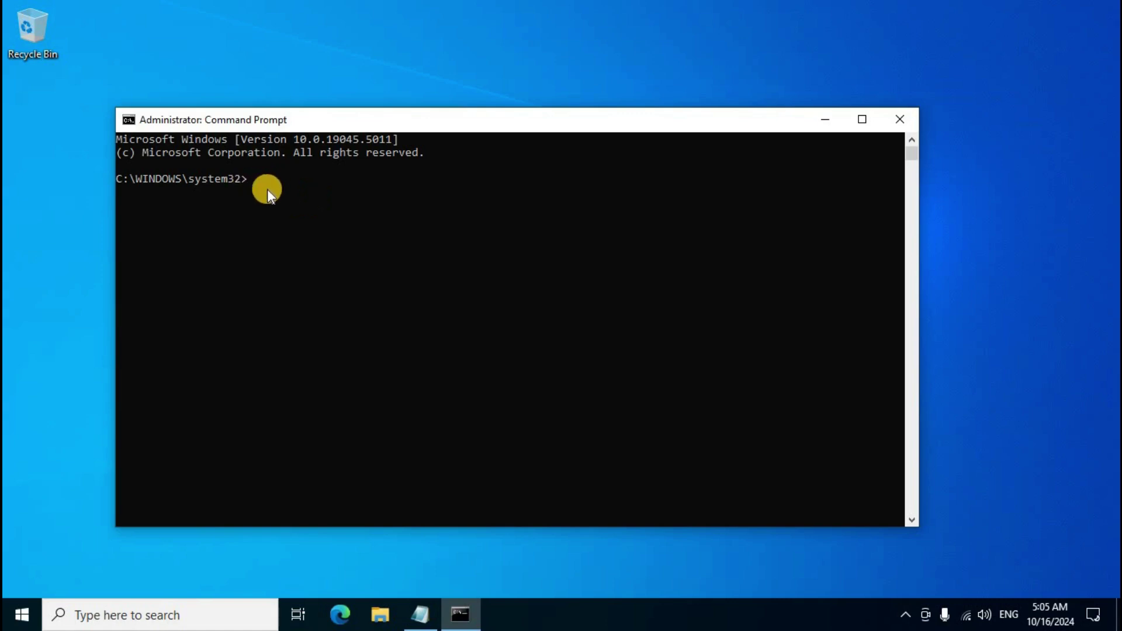
{"action": "type", "text": "cd c:\\office 2024"}
{"action": "key", "text": "Return"}
{"action": "key", "text": "Return"}
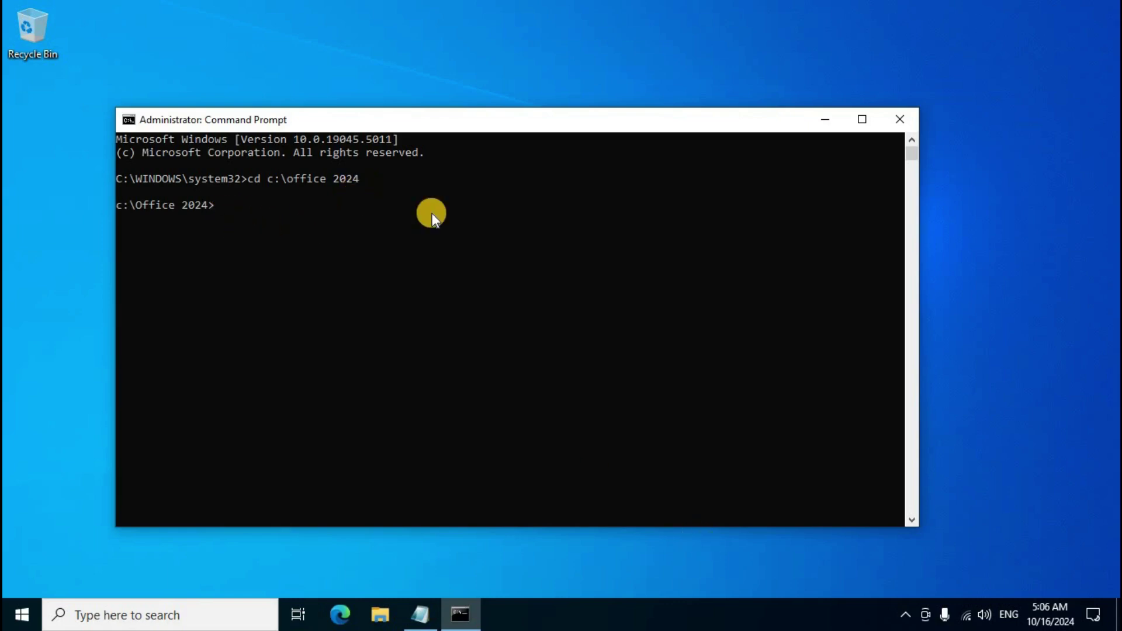
Run setup.exe /configure configuration.xml to start the Office installation, and close the Command Prompt window.
{"action": "type", "text": "setup.exe /configure configuration.xml"}
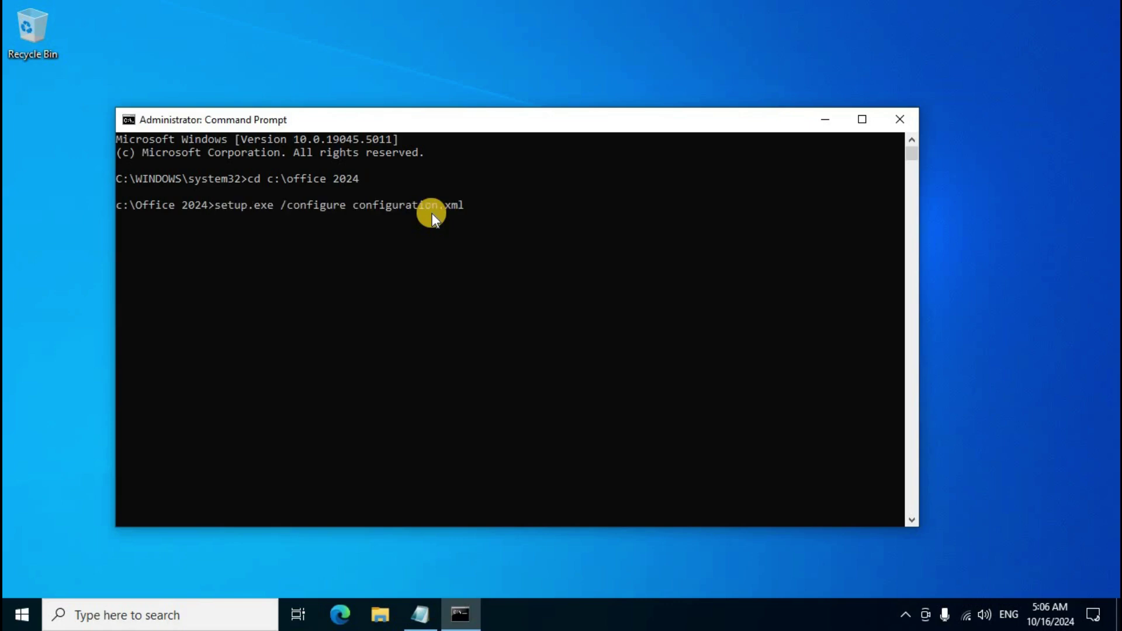
{"action": "key", "text": "Return"}
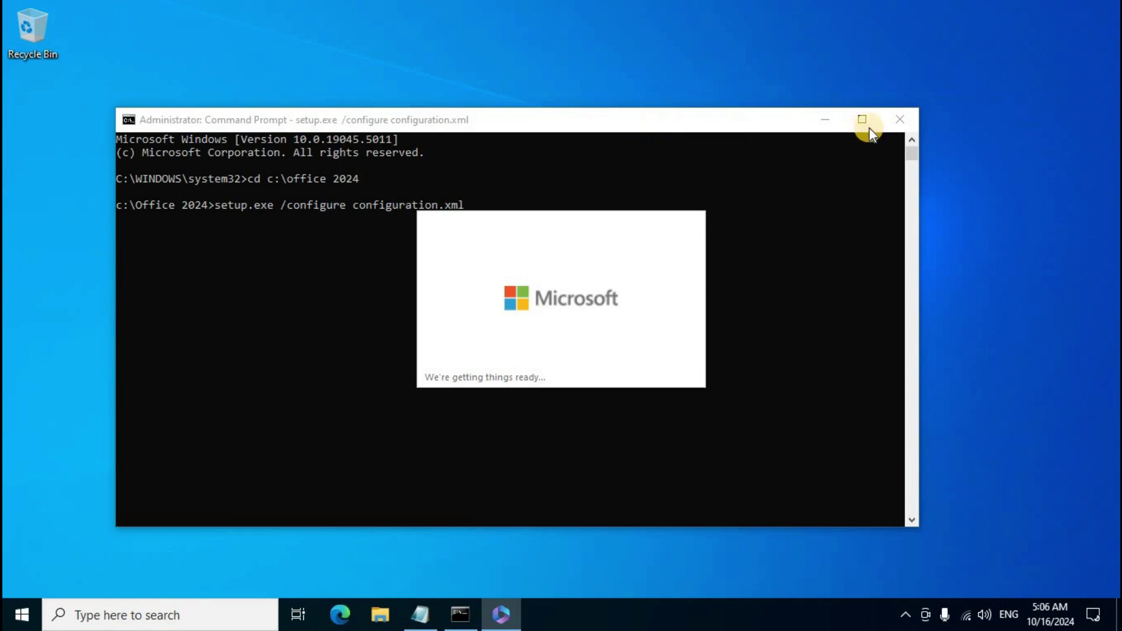
{"action": "left_click", "coordinate": [893, 118]}
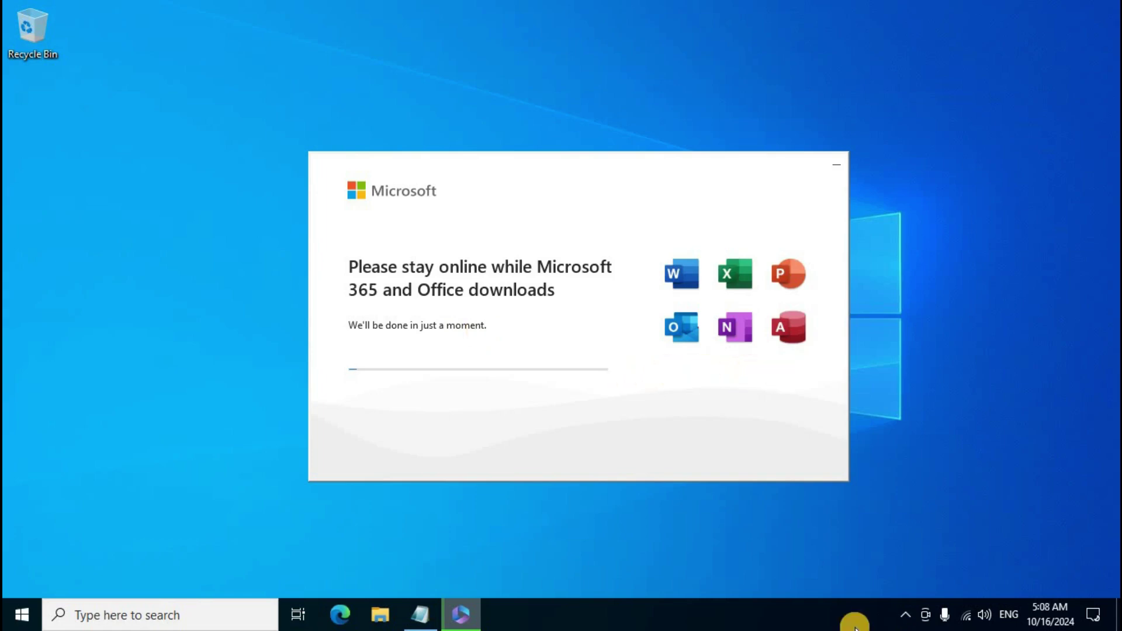
Check the status of the background Office installation and close the installer once the apps are installed.
{"action": "left_click", "coordinate": [905, 617]}
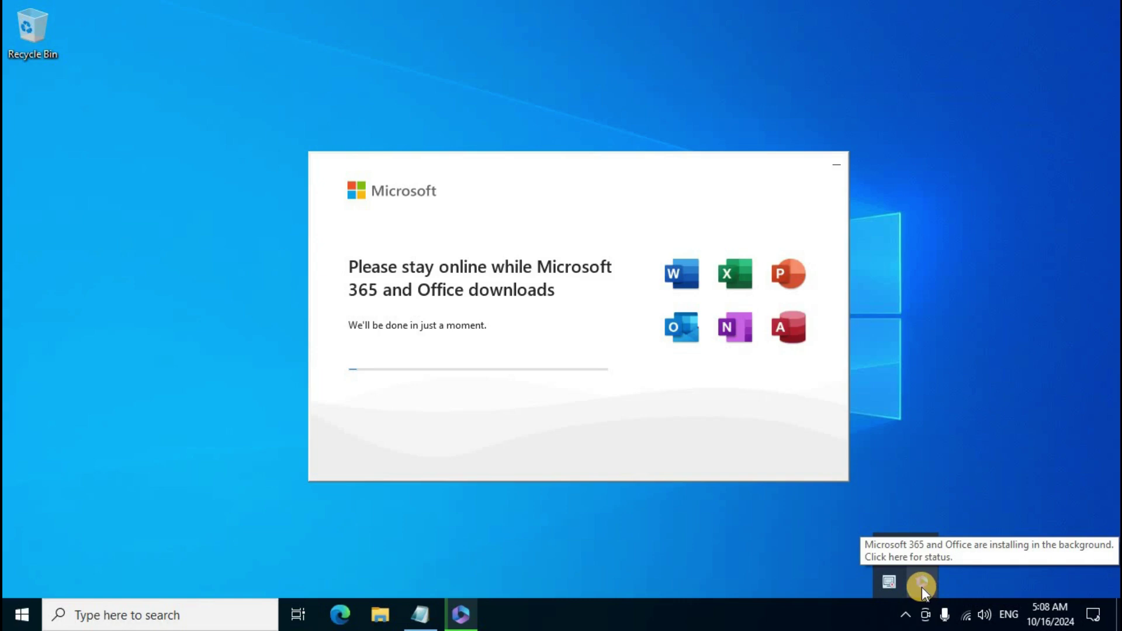
{"action": "left_click", "coordinate": [921, 587]}
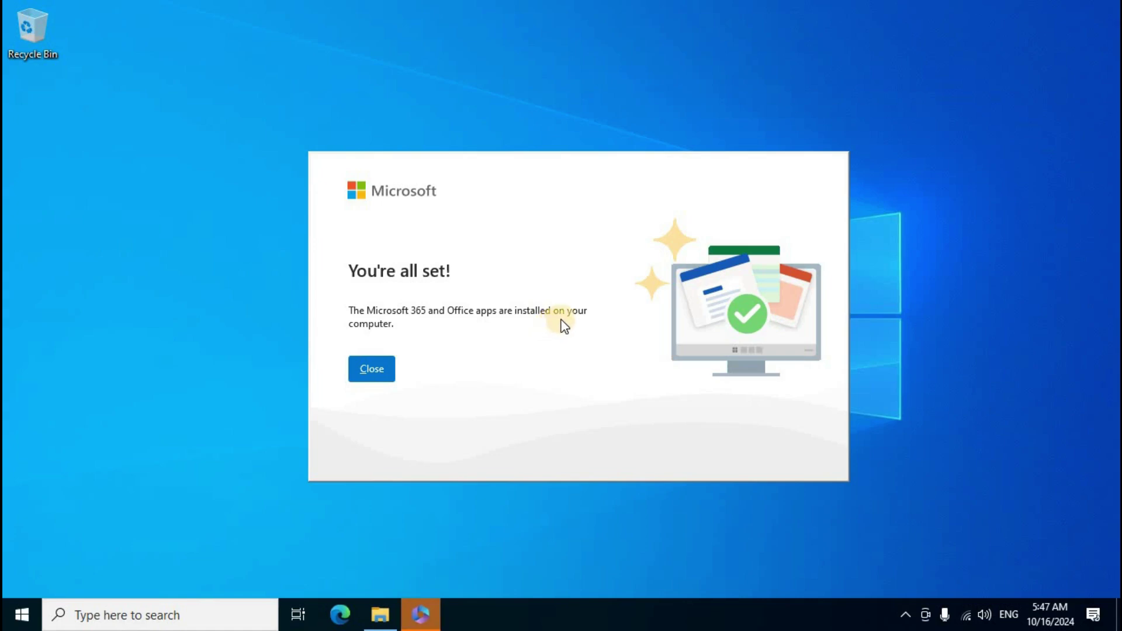
{"action": "left_click", "coordinate": [374, 369]}
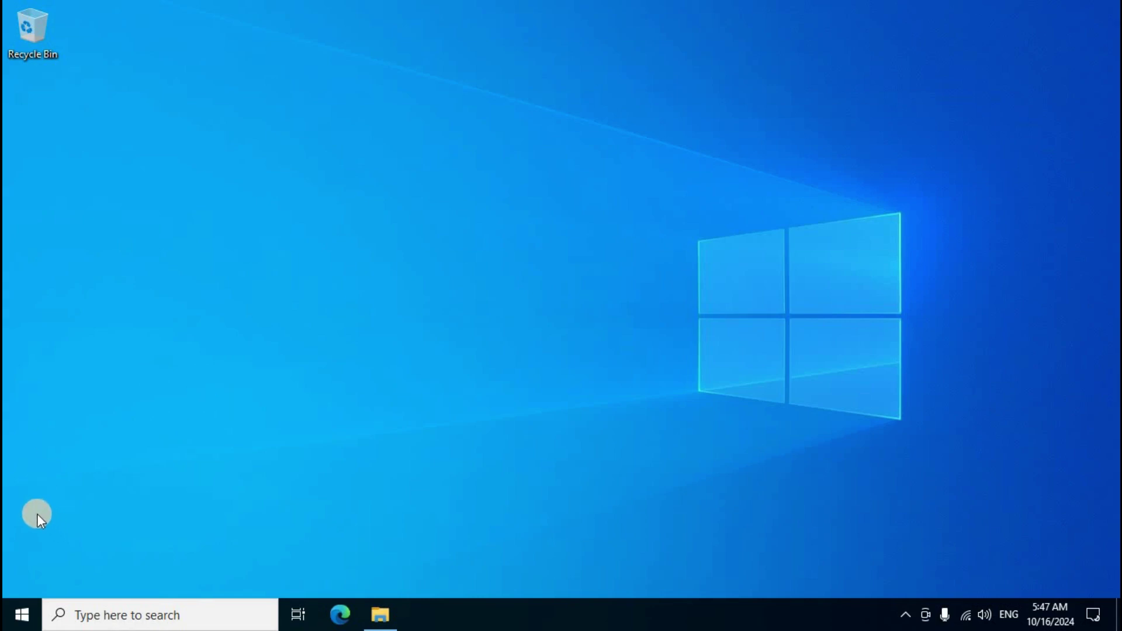
Launch Excel, accepting the Microsoft Office License Agreement and cancelling the Activation Wizard.
{"action": "left_click", "coordinate": [23, 615]}
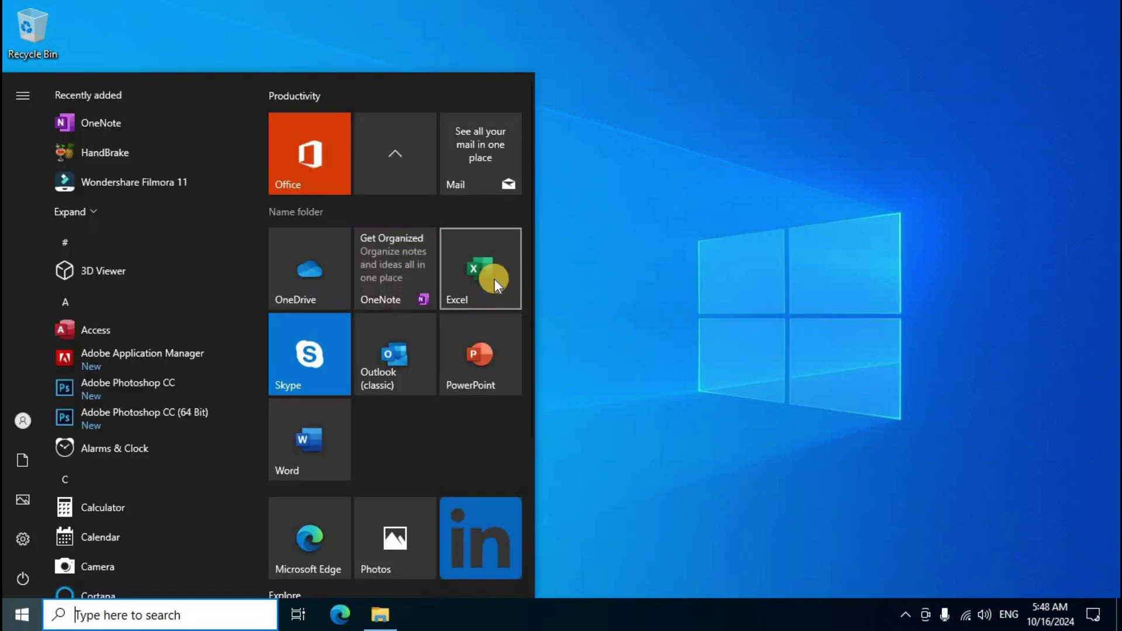
{"action": "left_click", "coordinate": [495, 279]}
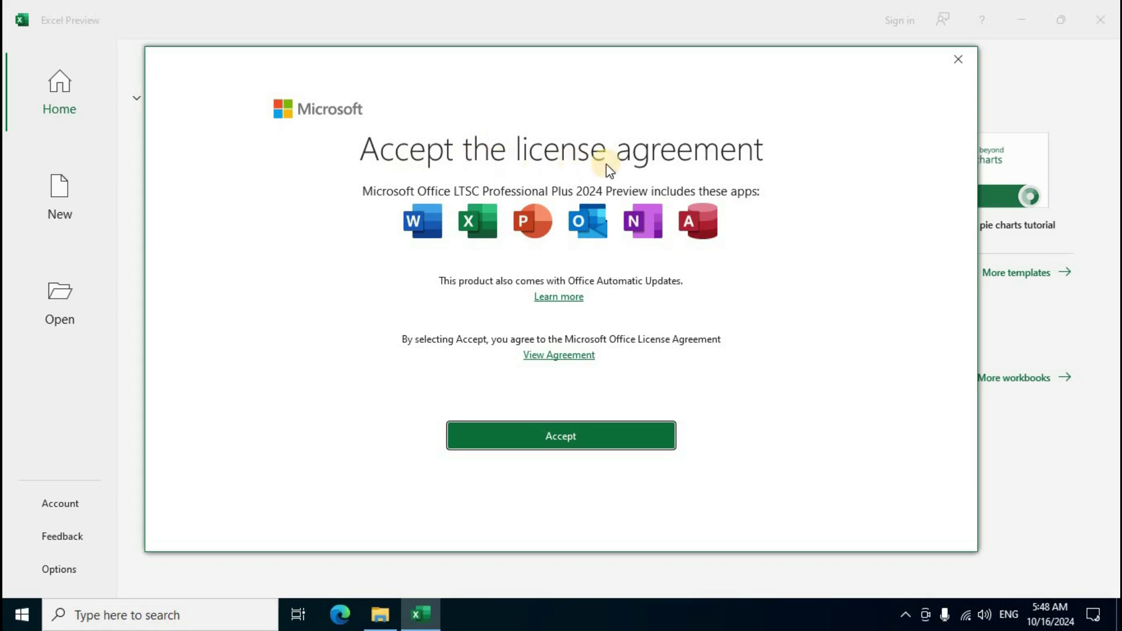
{"action": "left_click", "coordinate": [561, 436]}
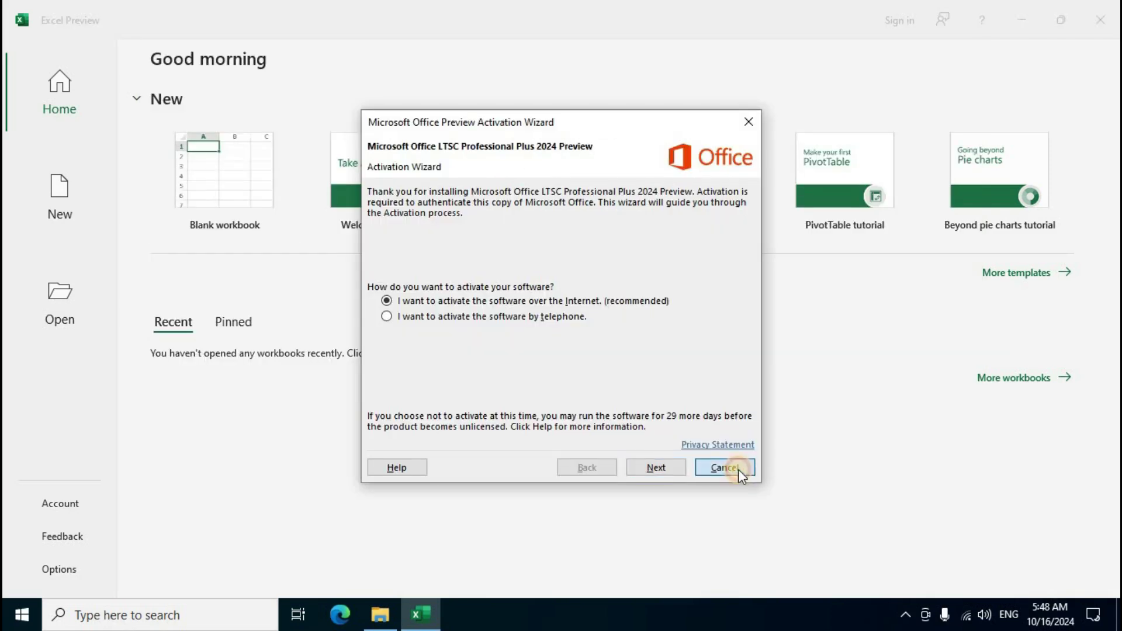
{"action": "left_click", "coordinate": [725, 467]}
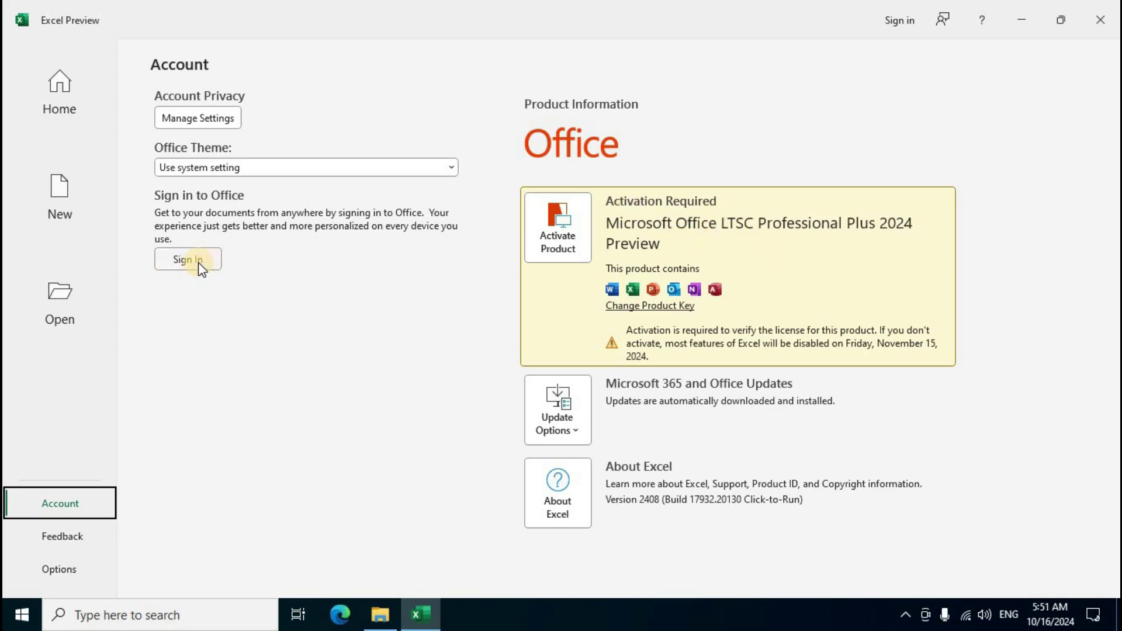
Leave the Account page and create a blank workbook from Excel's Home page.
{"action": "key", "text": "Tab"}
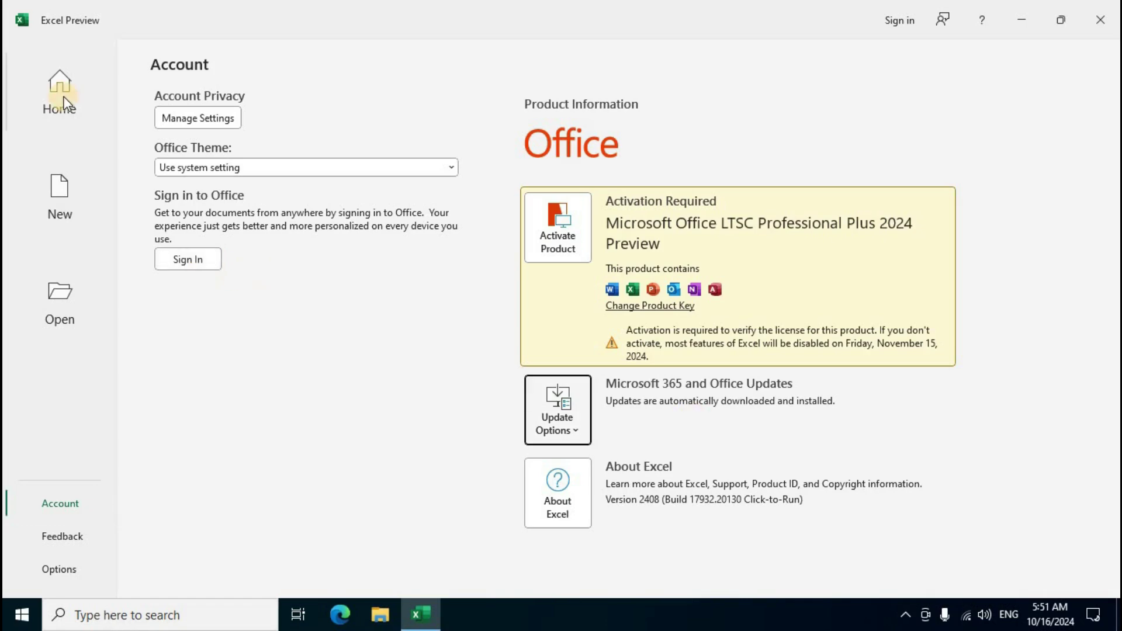
{"action": "left_click", "coordinate": [61, 98]}
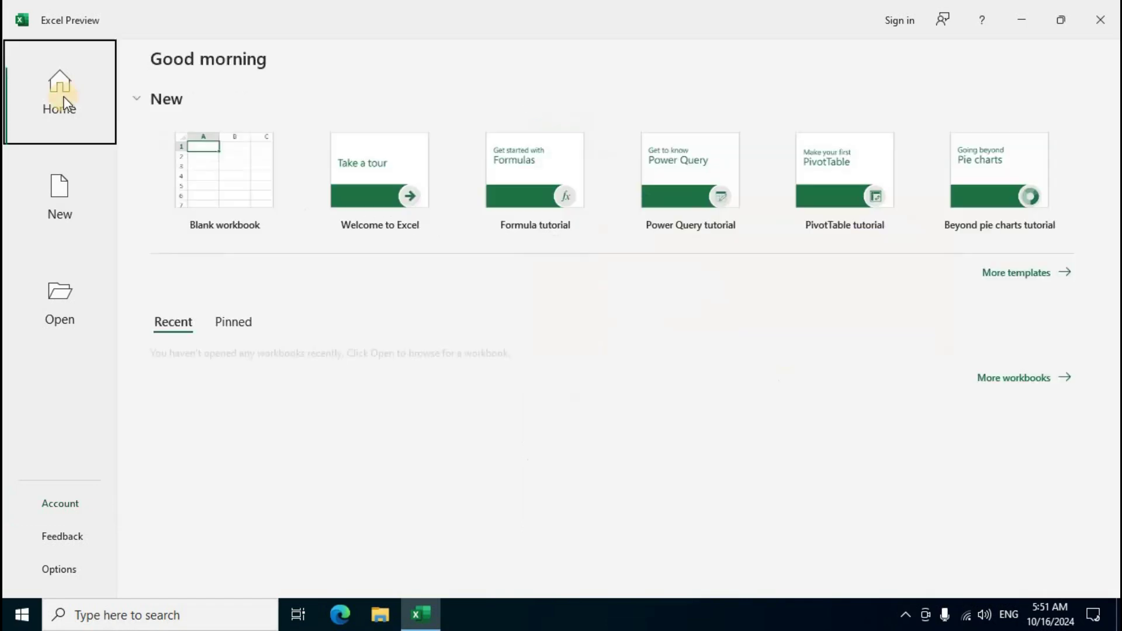
{"action": "left_click", "coordinate": [247, 194]}
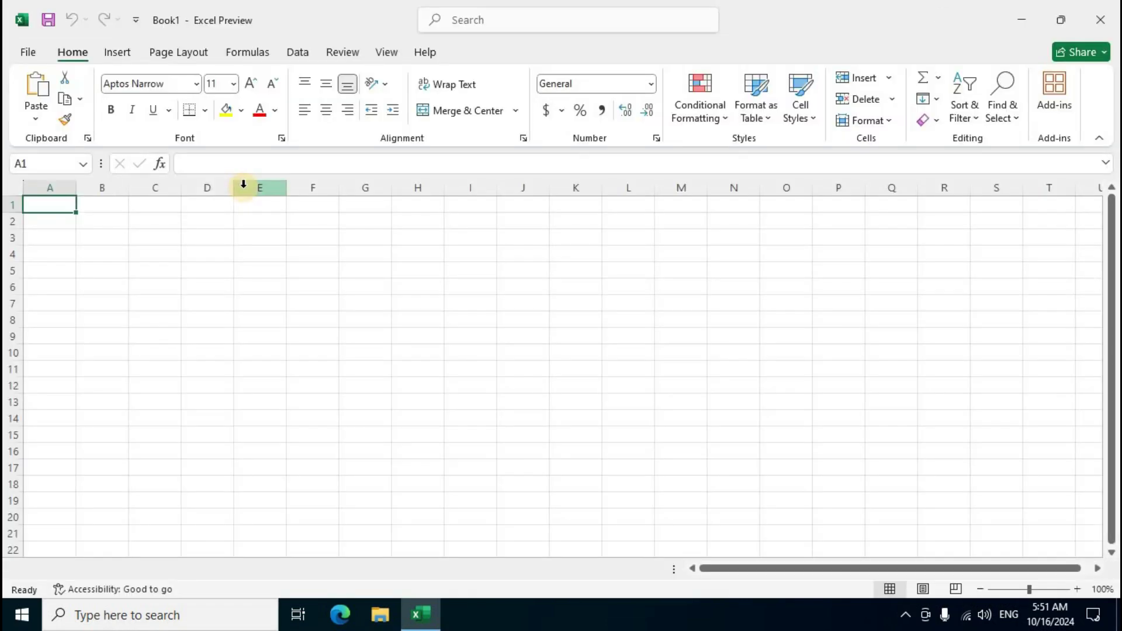